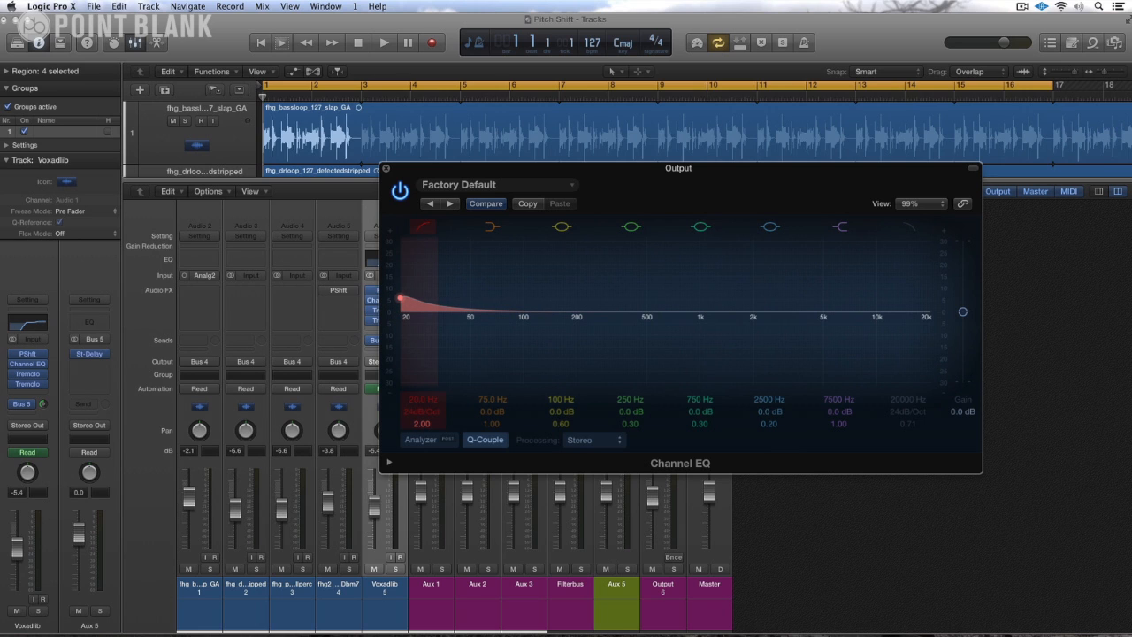
# Step: Play the song while sweeping the low-cut frequency of the Output Channel EQ, finish at 21 Hz, and stop playback
pyautogui.moveTo(514, 171); pyautogui.dragTo(621, 174)
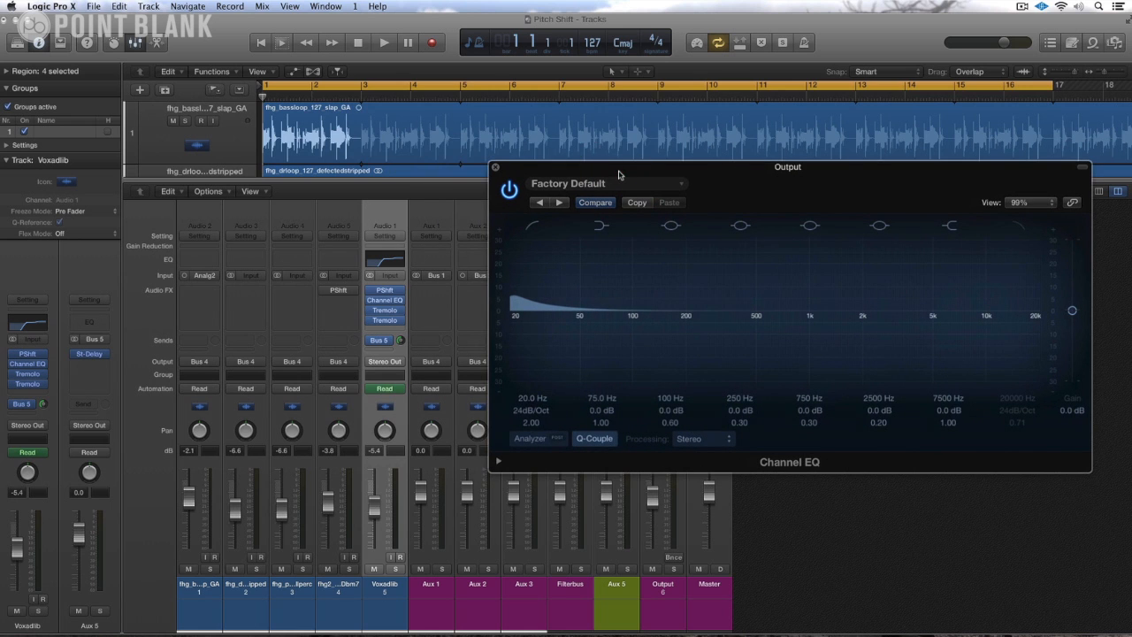
pyautogui.press('space')
pyautogui.moveTo(525, 401)
pyautogui.mouseDown()
pyautogui.moveTo(525, 234)
pyautogui.moveTo(525, 400)
pyautogui.mouseUp()
pyautogui.press('space')
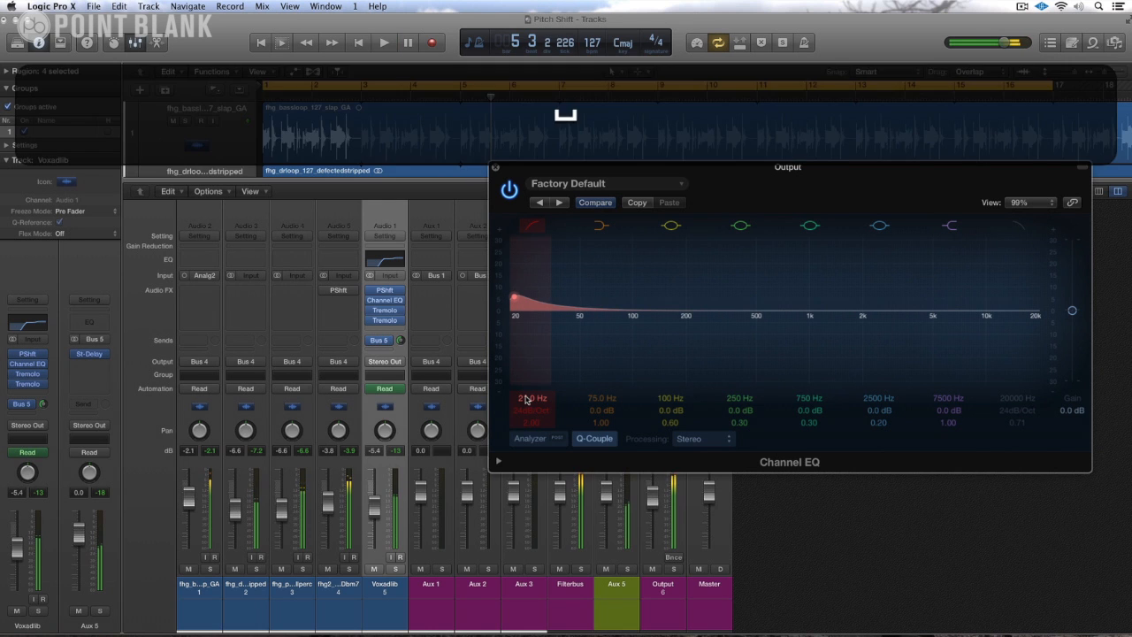
# Step: Close the Output Channel EQ window and reset the mixer's peak level indicators
pyautogui.moveTo(550, 165); pyautogui.dragTo(430, 257)
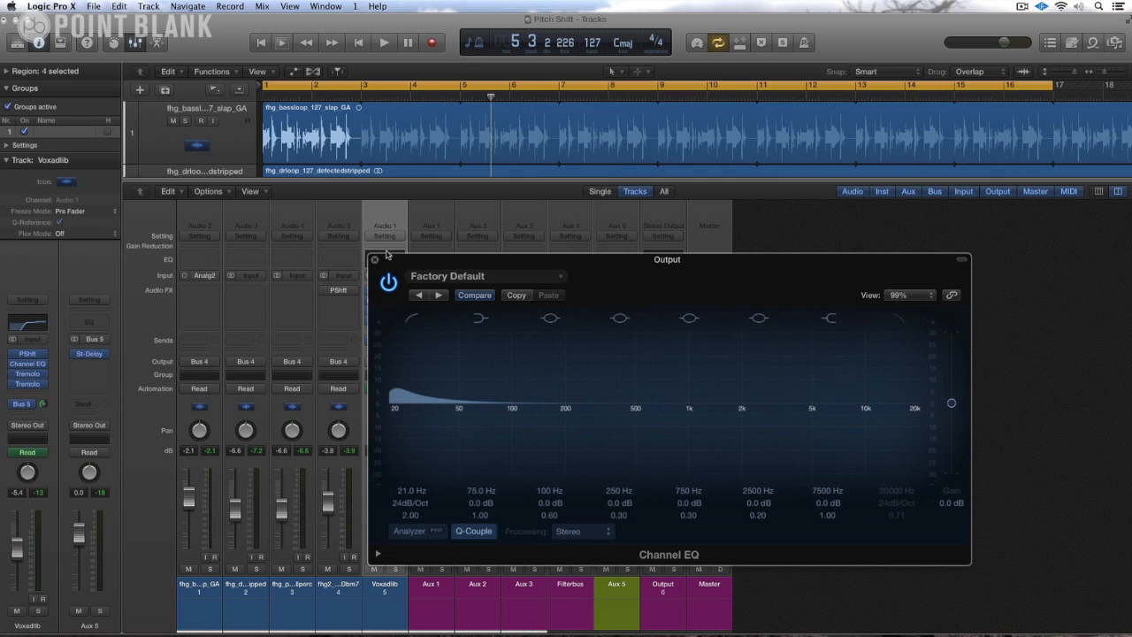
pyautogui.click(374, 259)
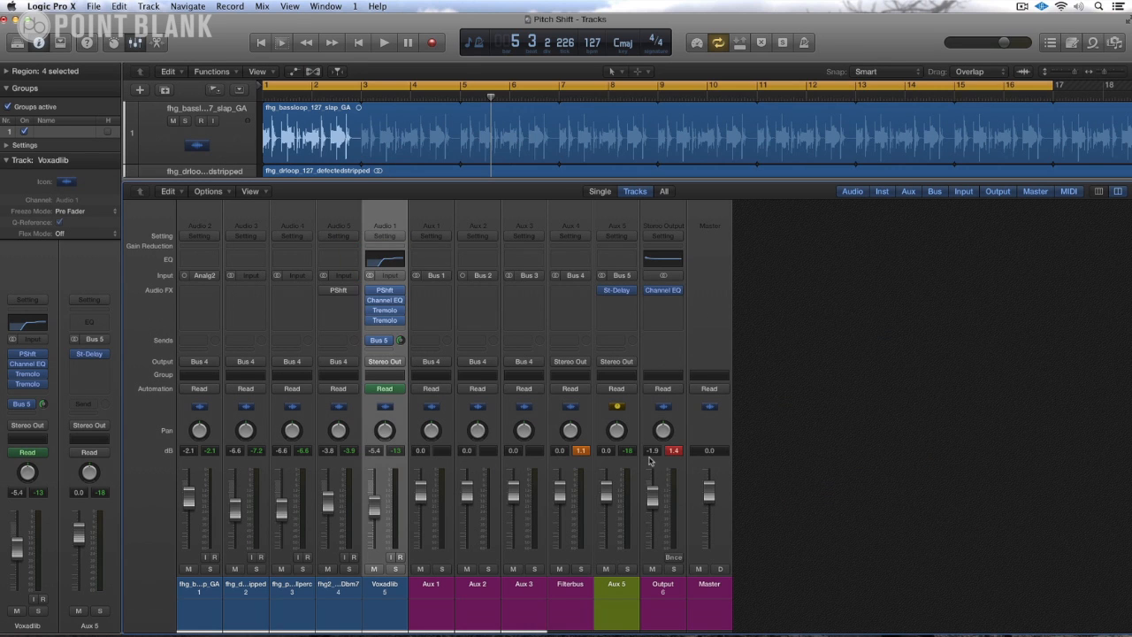
pyautogui.click(675, 451)
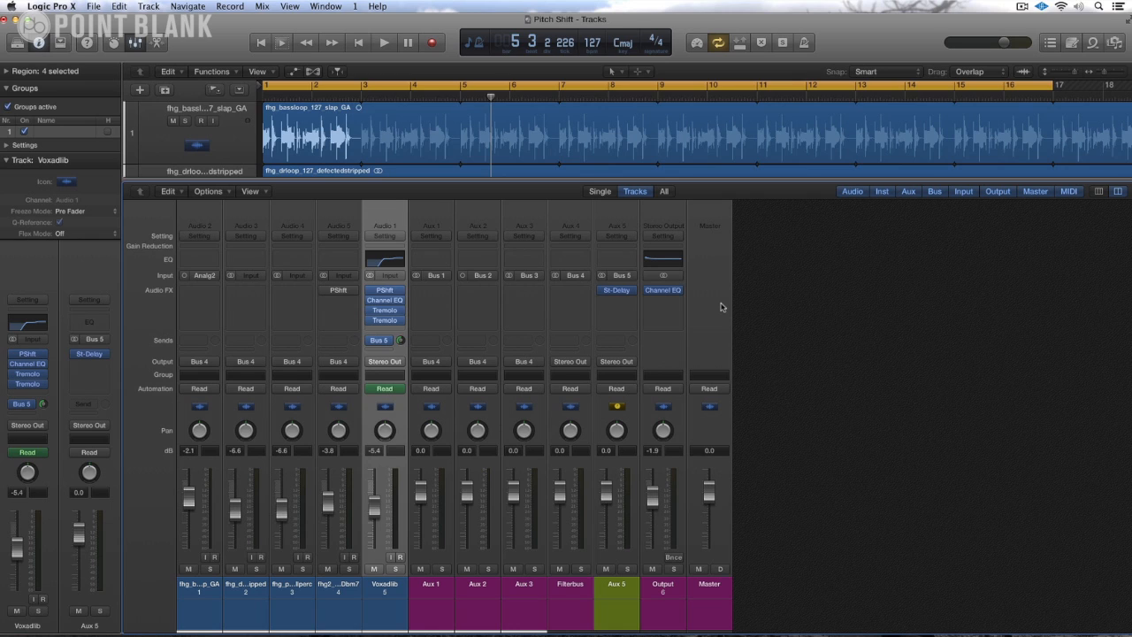
# Step: Select the first four audio channel strips together and assign their output to Bus 4 (Filterbus)
pyautogui.moveTo(651, 295)
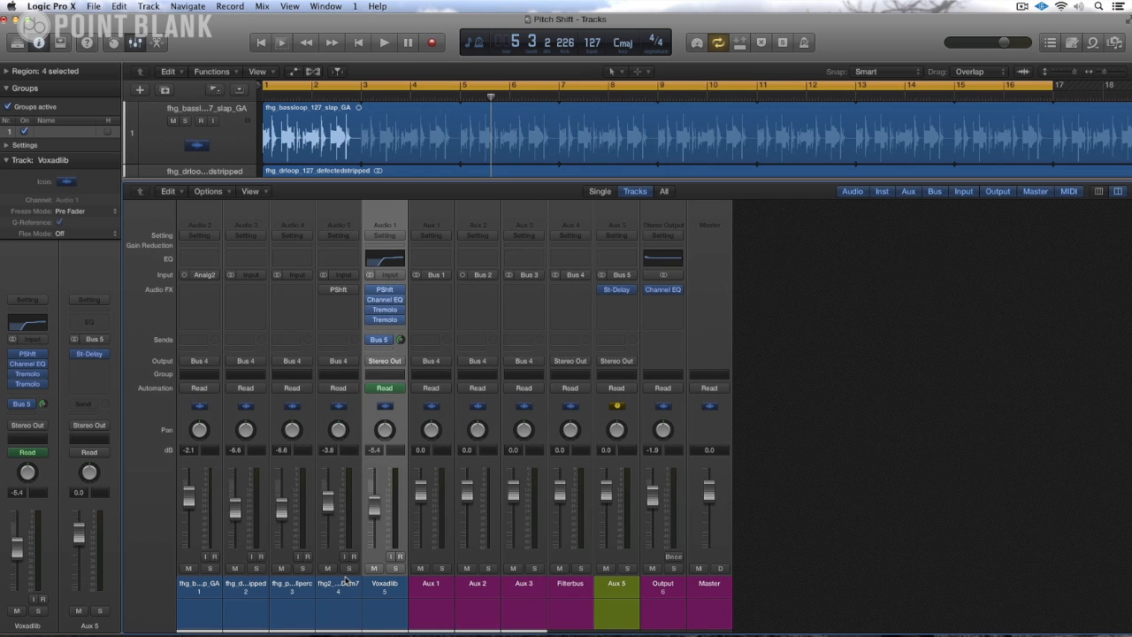
pyautogui.click(570, 588)
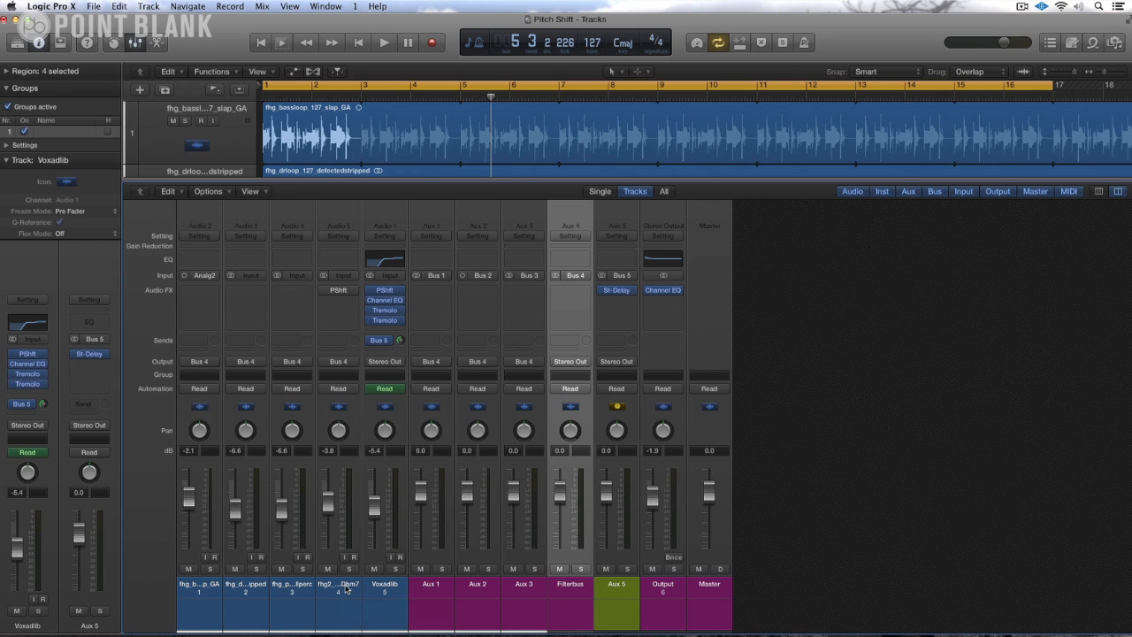
pyautogui.click(346, 591)
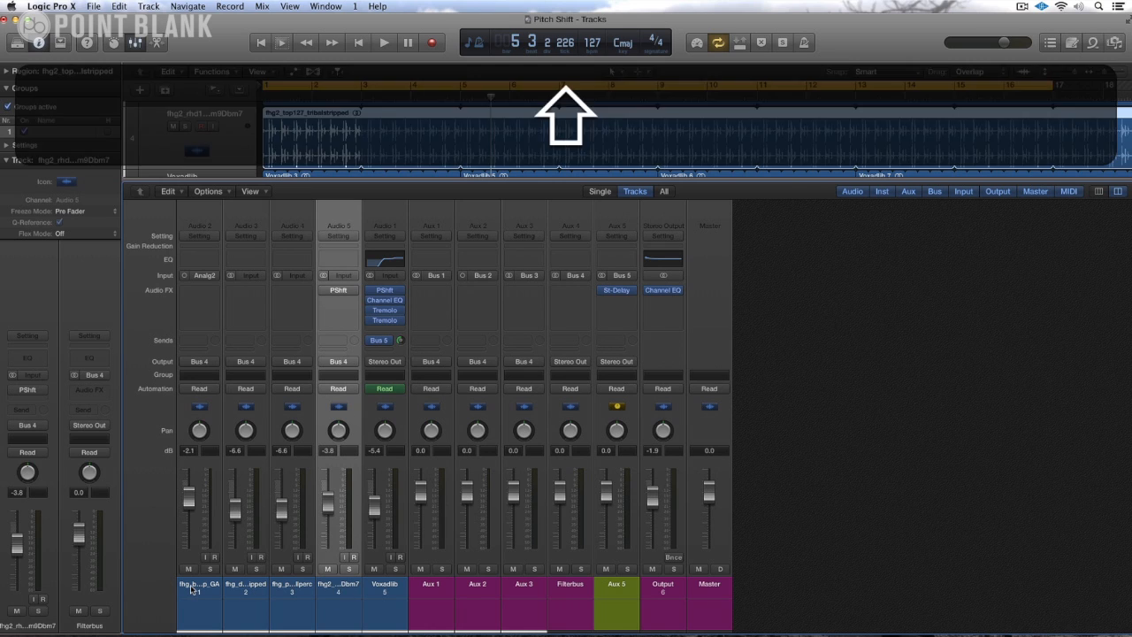
pyautogui.keyDown('shift'); pyautogui.click(192, 589); pyautogui.keyUp('shift')
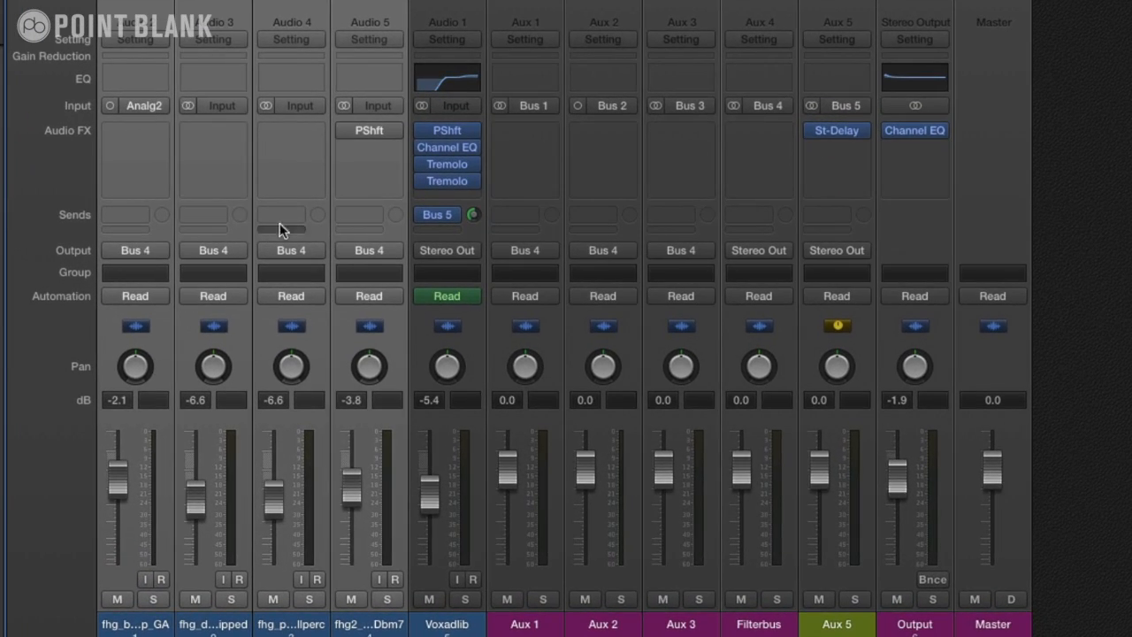
pyautogui.click(152, 250)
pyautogui.moveTo(163, 309)
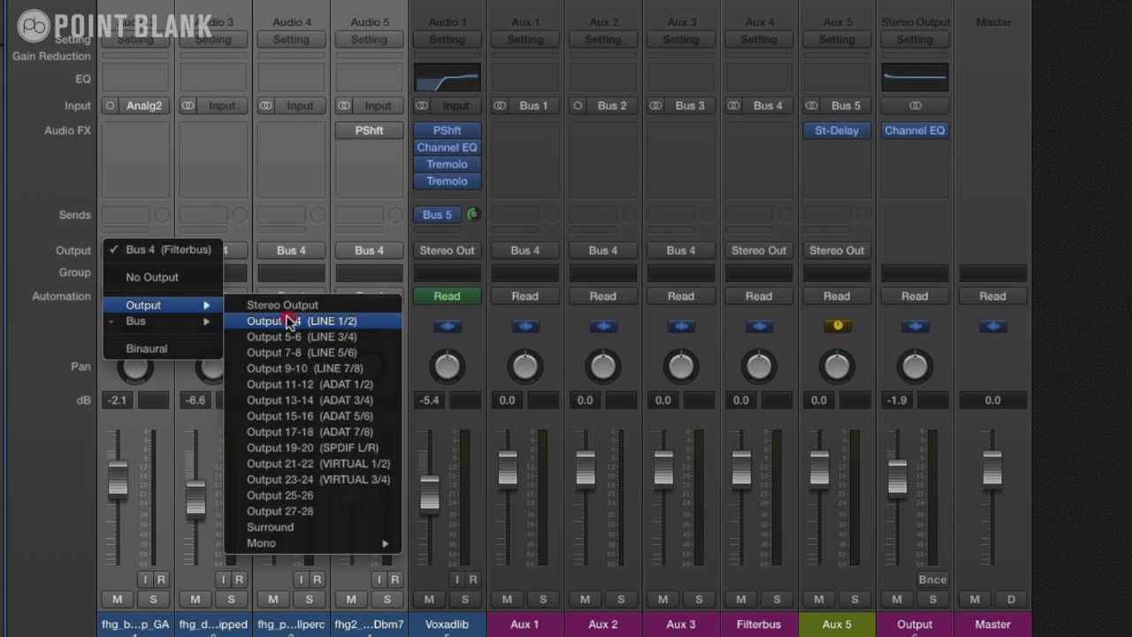
pyautogui.moveTo(186, 323)
pyautogui.click(279, 369)
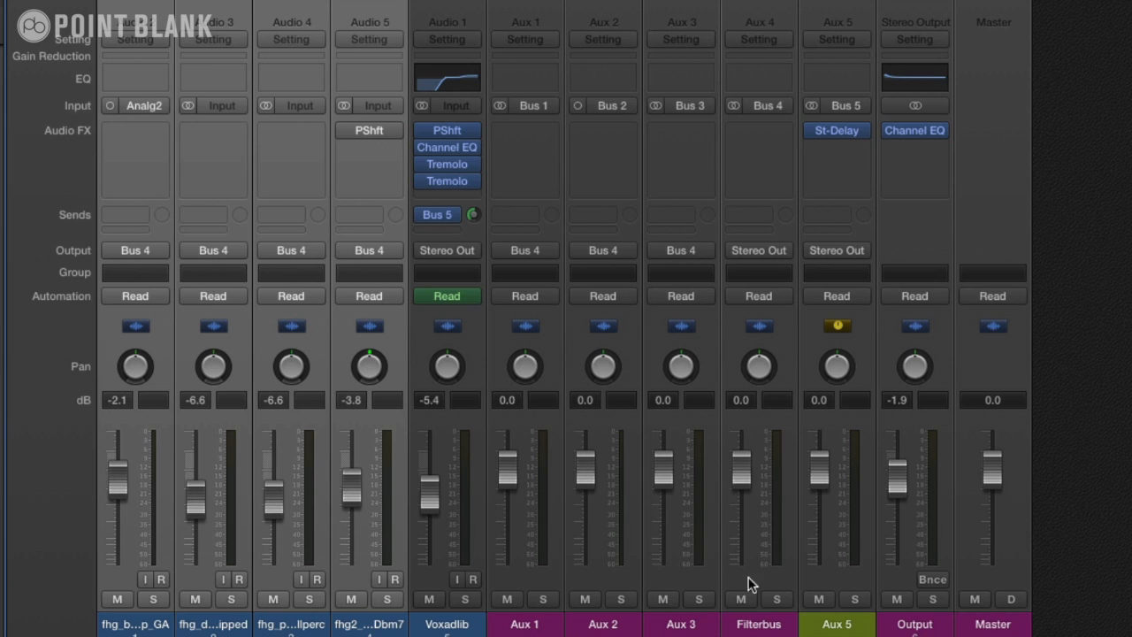
# Step: Move the Channel EQ from the Output strip to the Filterbus strip and shrink the mixer to enlarge the tracks area
pyautogui.moveTo(911, 129); pyautogui.dragTo(753, 134)
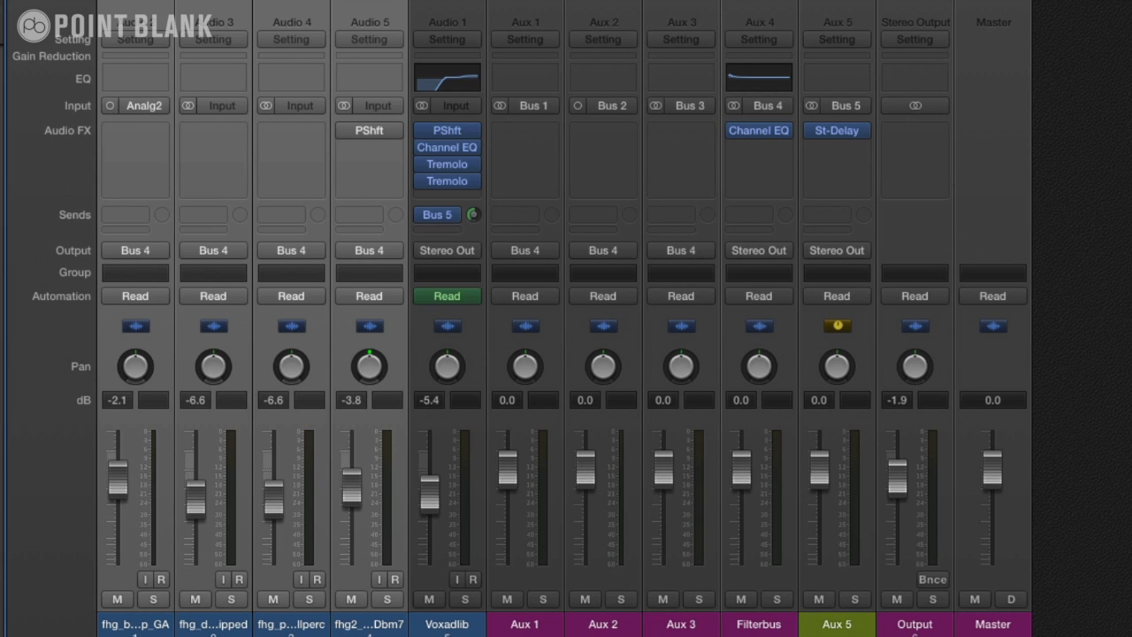
pyautogui.click(748, 30)
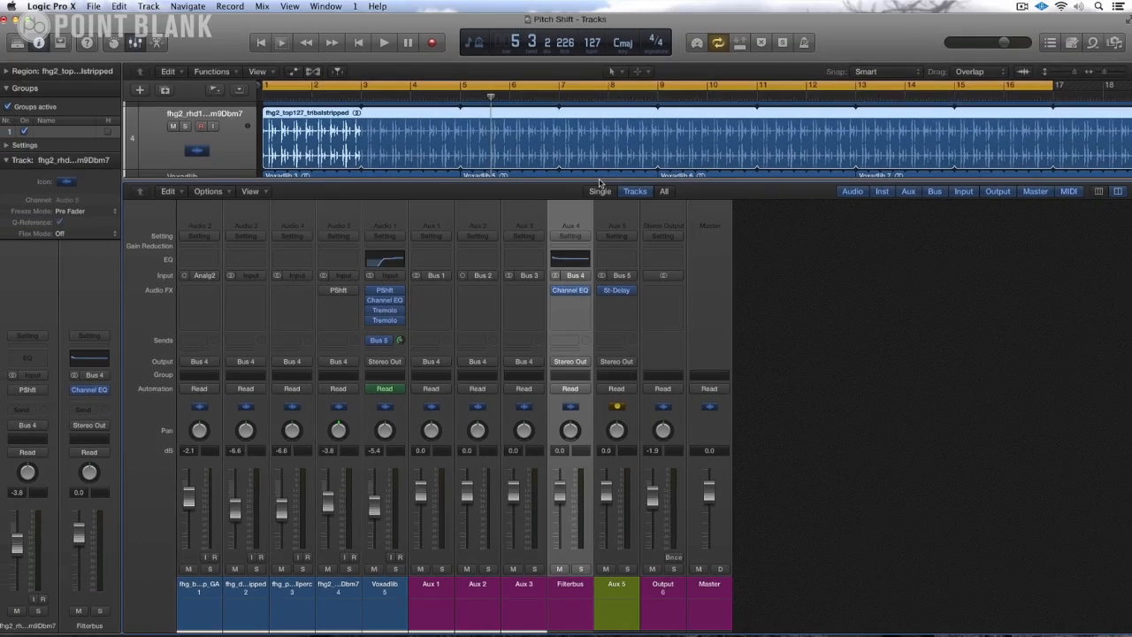
pyautogui.moveTo(599, 182); pyautogui.dragTo(561, 409)
pyautogui.scroll(3, 708, 487)
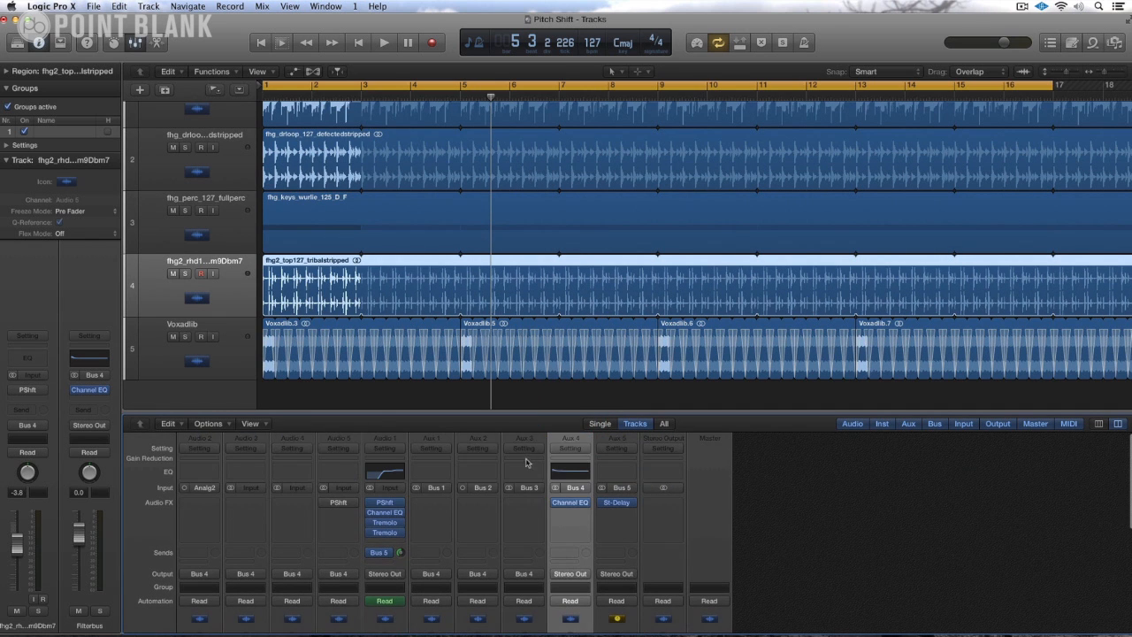
# Step: Open the Filterbus Channel EQ, sweep its low-cut frequency during playback, and leave it at 28 Hz
pyautogui.click(566, 474)
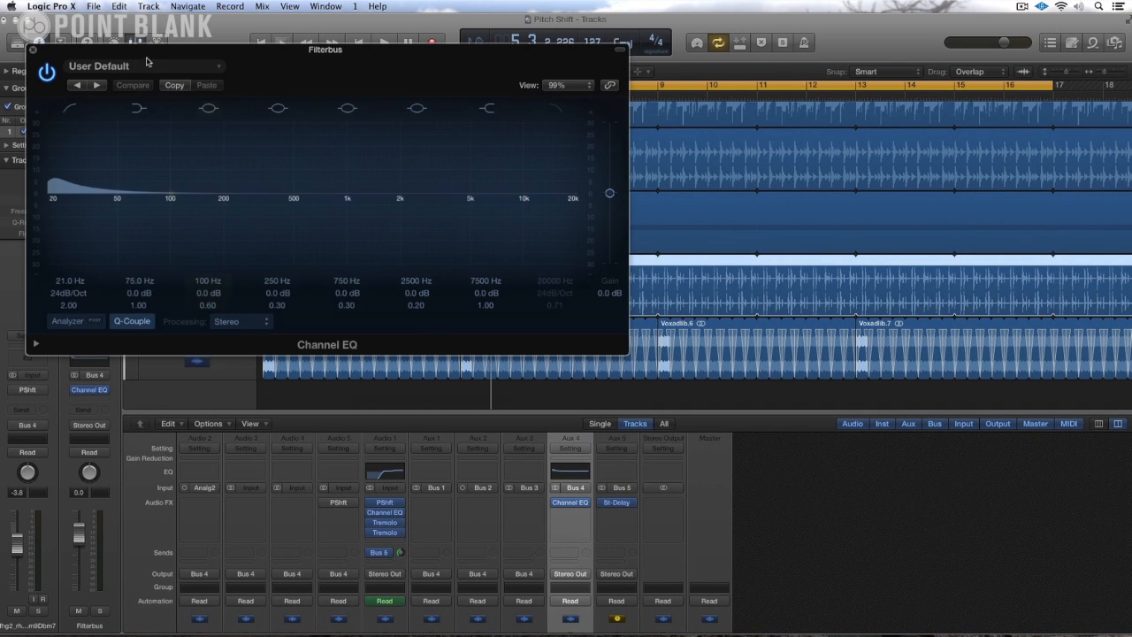
pyautogui.moveTo(146, 54); pyautogui.dragTo(709, 233)
pyautogui.press('space')
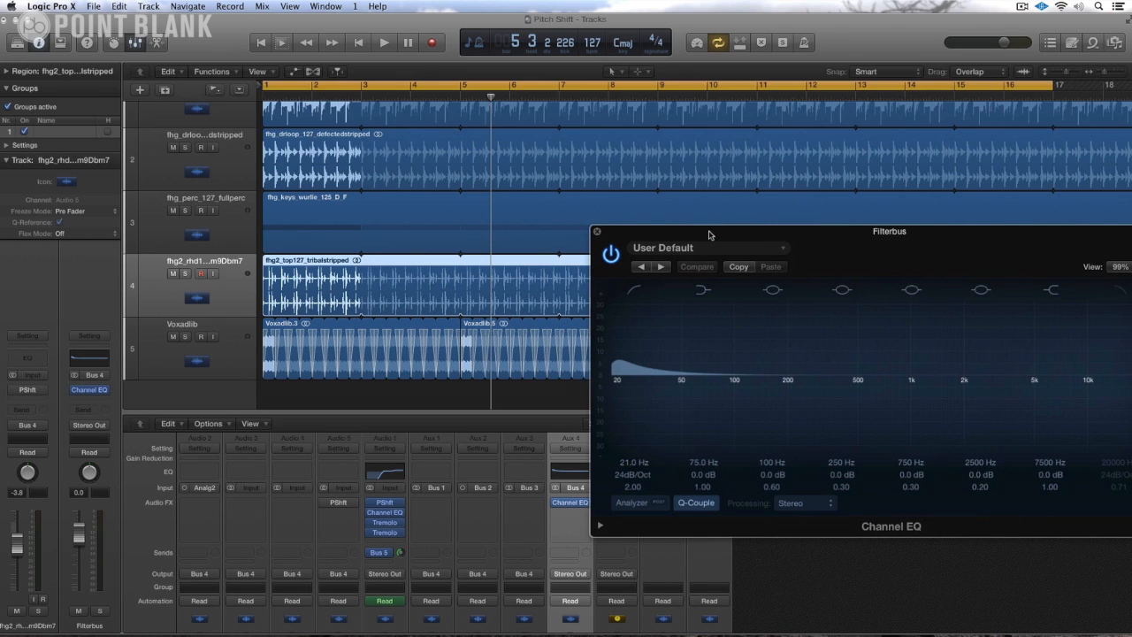
pyautogui.press('space')
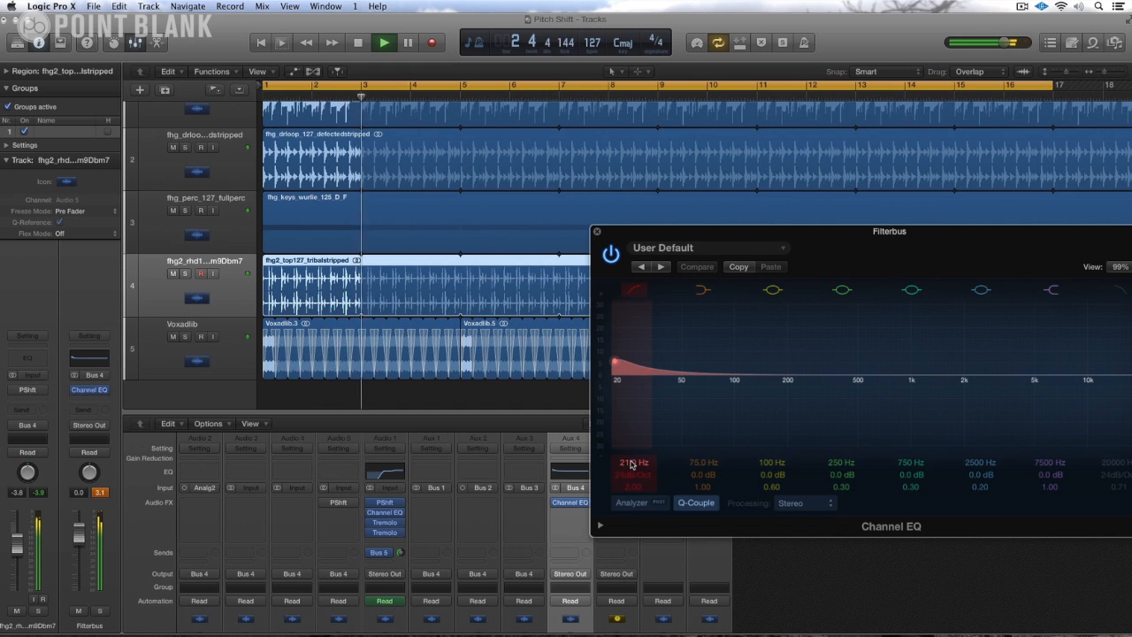
pyautogui.moveTo(630, 463)
pyautogui.mouseDown()
pyautogui.moveTo(630, 372)
pyautogui.moveTo(631, 463)
pyautogui.mouseUp()
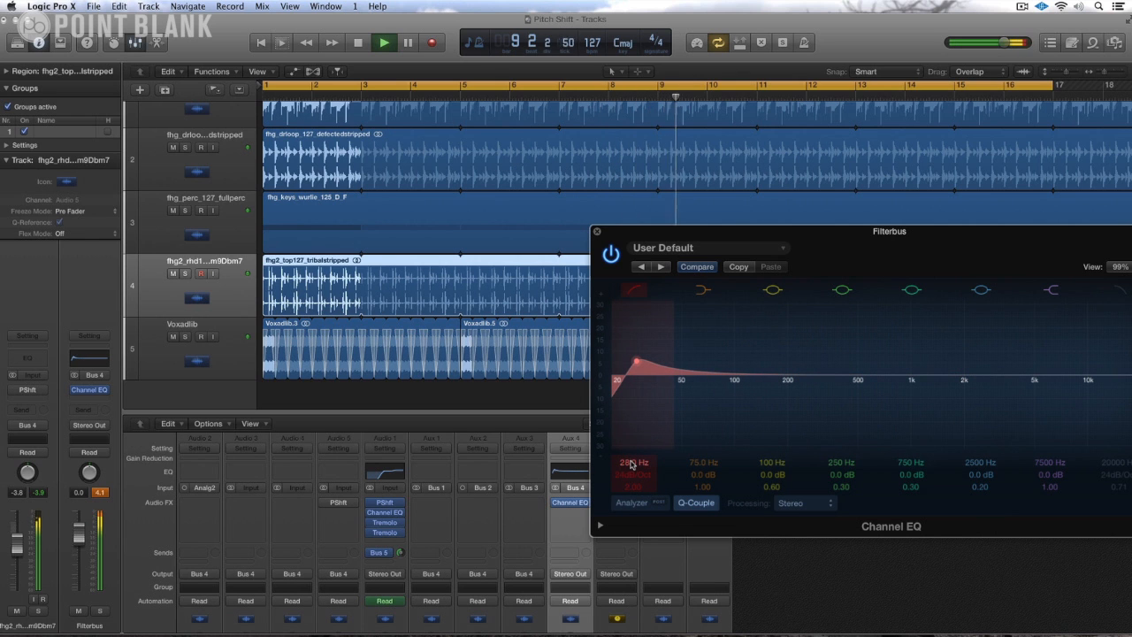
pyautogui.press('space')
# Step: Hide the mixer below the tracks area and close the Filterbus Channel EQ window
pyautogui.moveTo(707, 236); pyautogui.dragTo(644, 335)
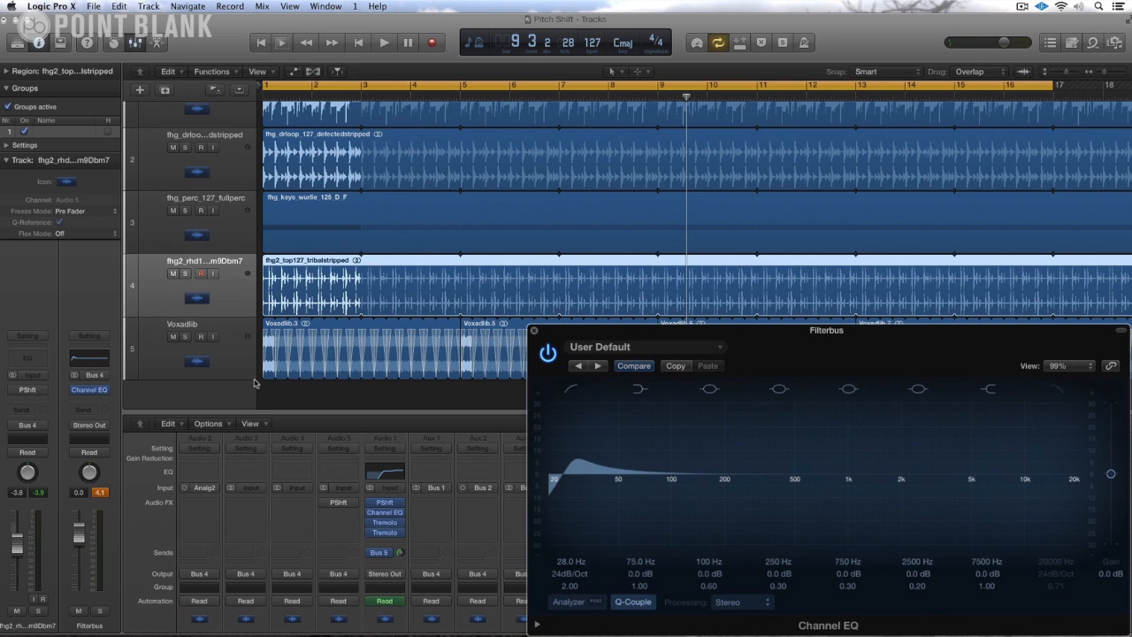
pyautogui.moveTo(595, 328); pyautogui.dragTo(494, 161)
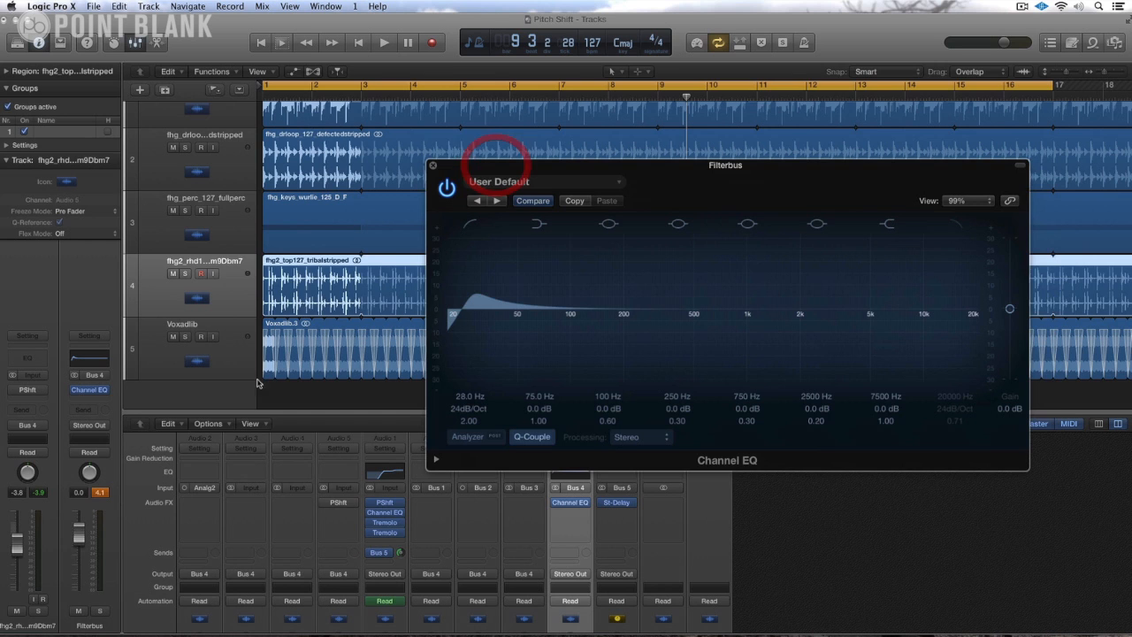
pyautogui.click(297, 407)
pyautogui.press('x')
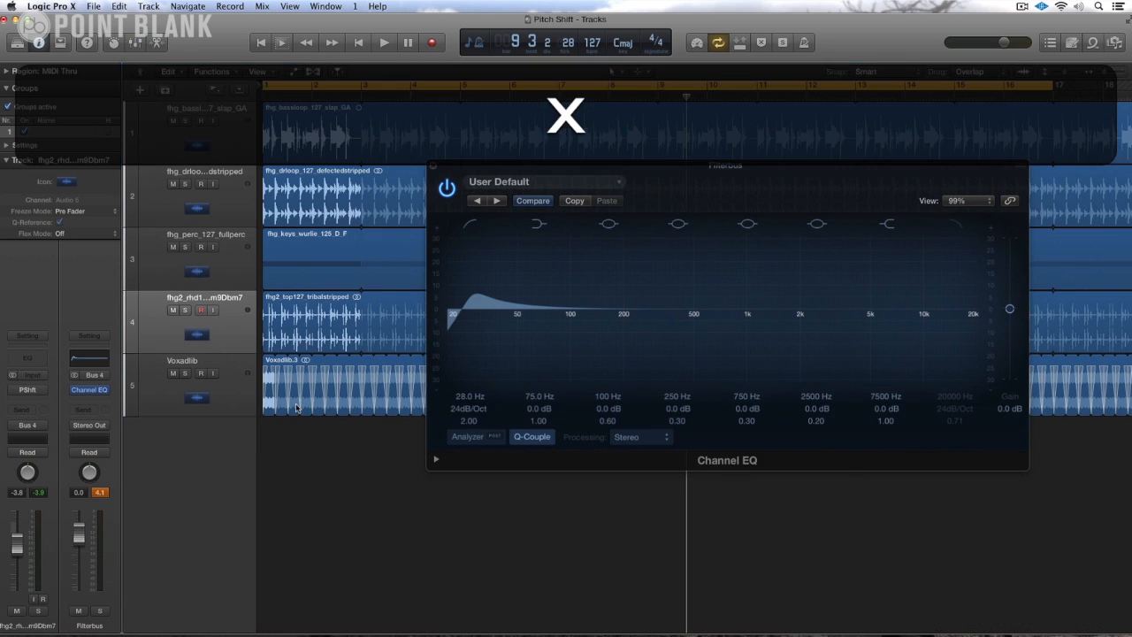
pyautogui.moveTo(523, 169); pyautogui.dragTo(499, 195)
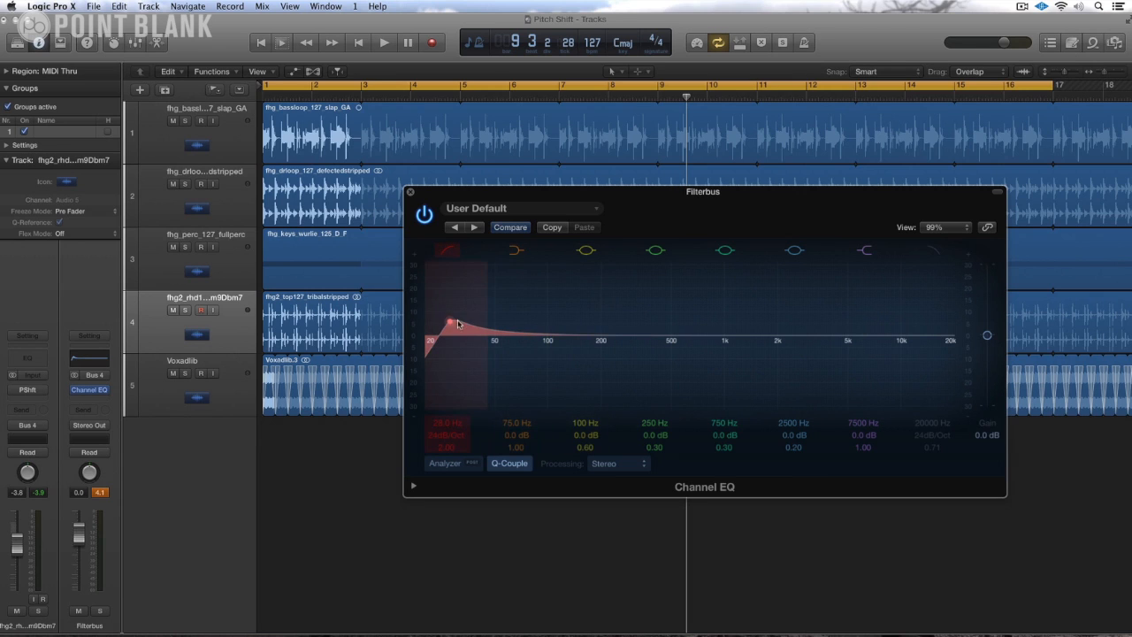
pyautogui.click(410, 192)
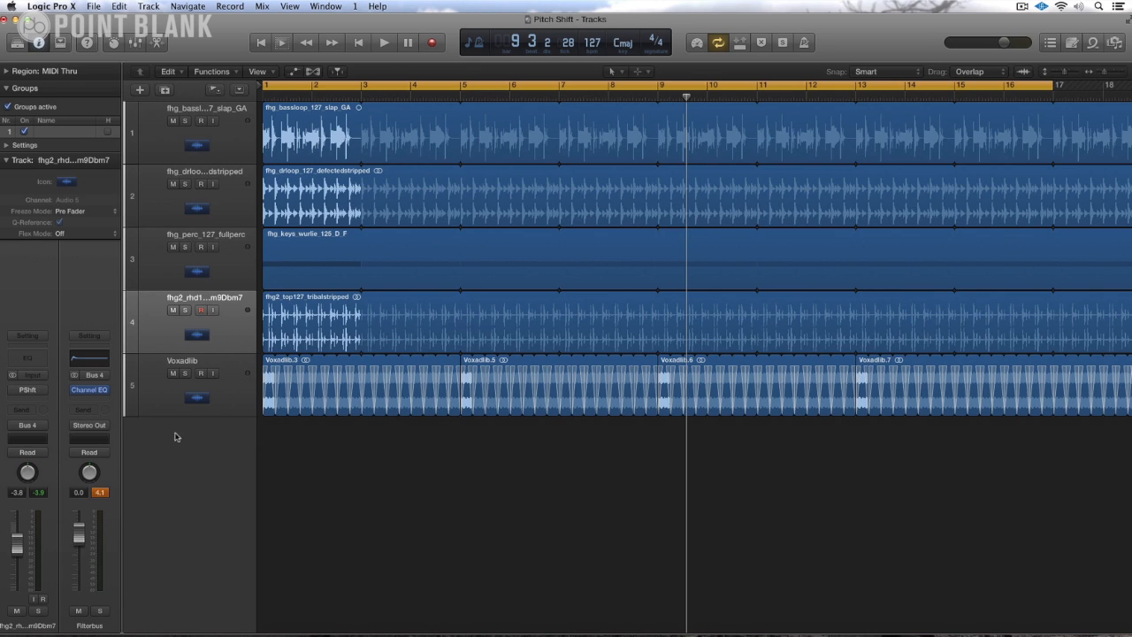
# Step: Create an arrangement track for the Filterbus channel strip from a separate mixer window, leaving that window closed
pyautogui.press('super+2')
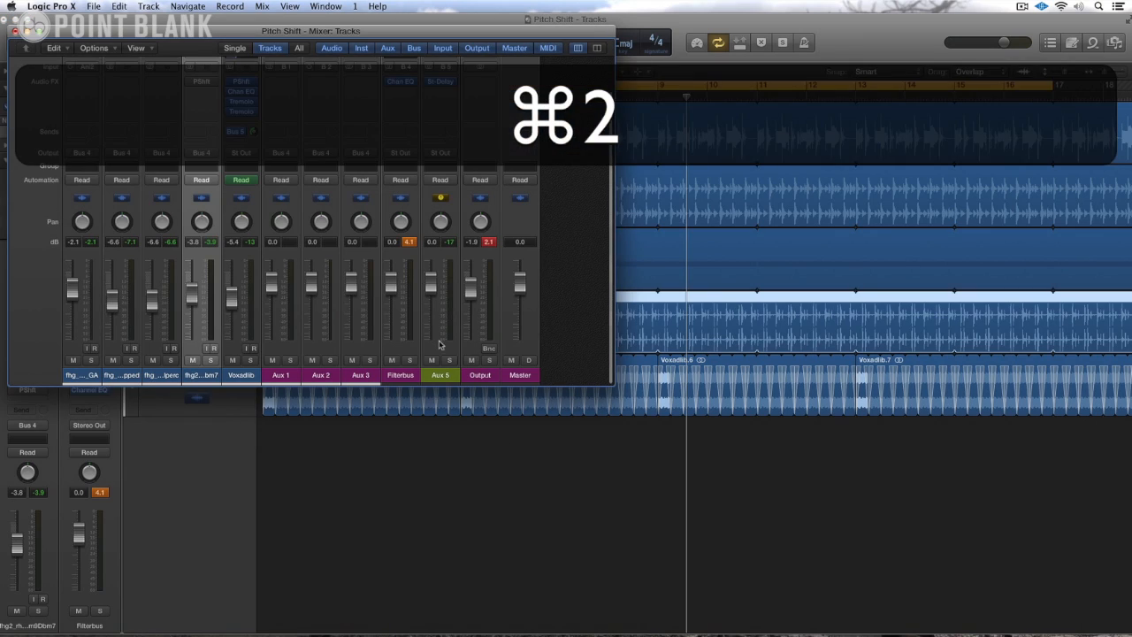
pyautogui.click(402, 375)
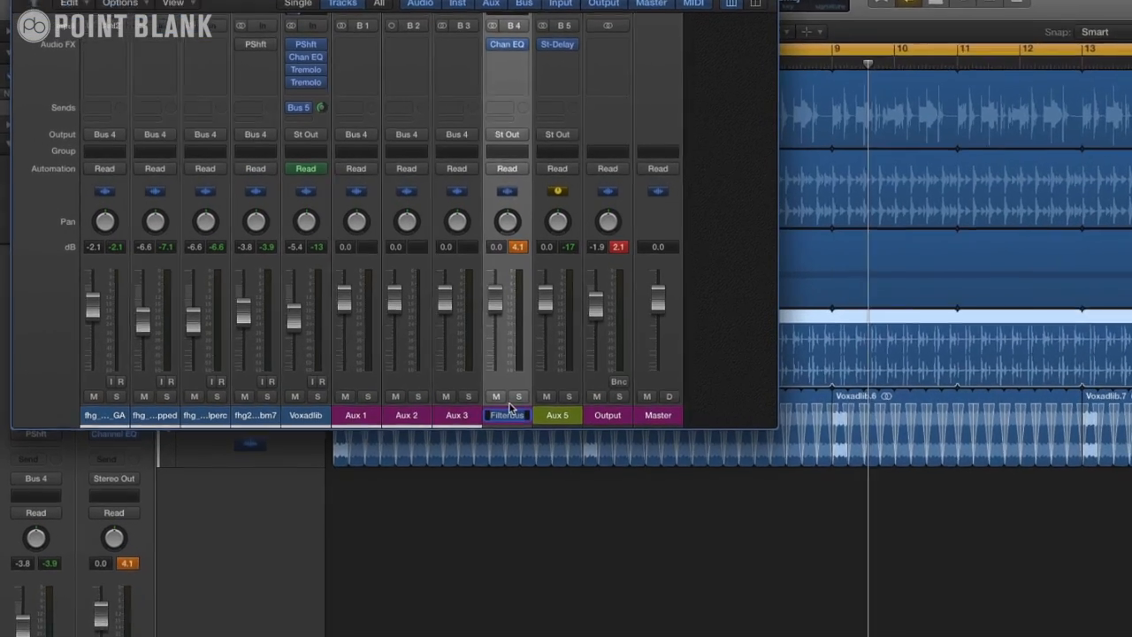
pyautogui.press('Return')
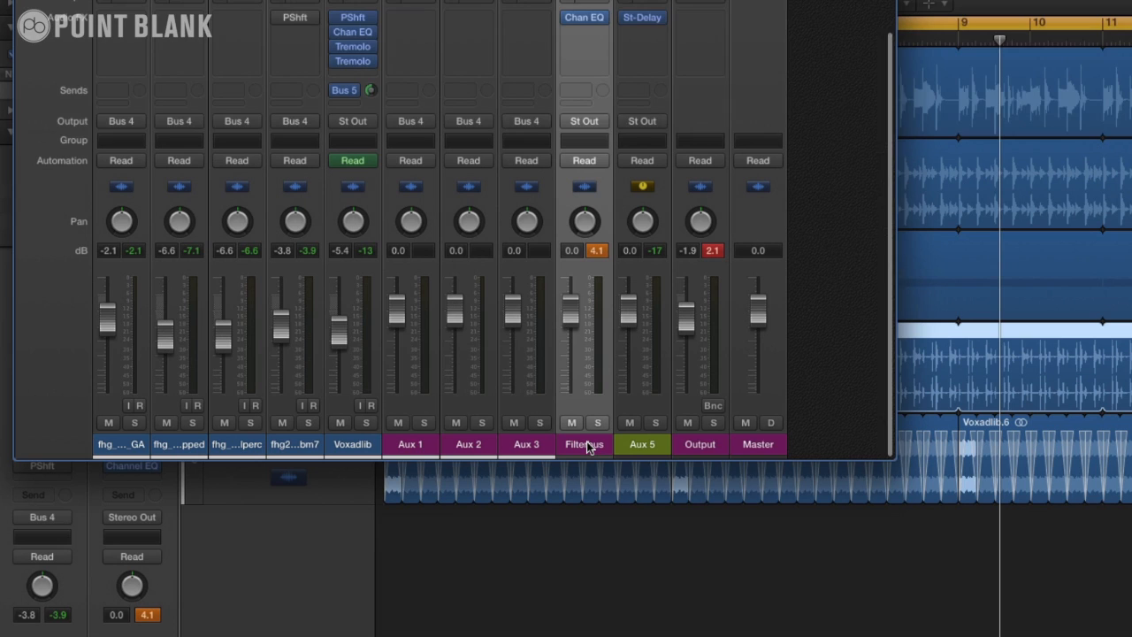
pyautogui.rightClick(589, 446)
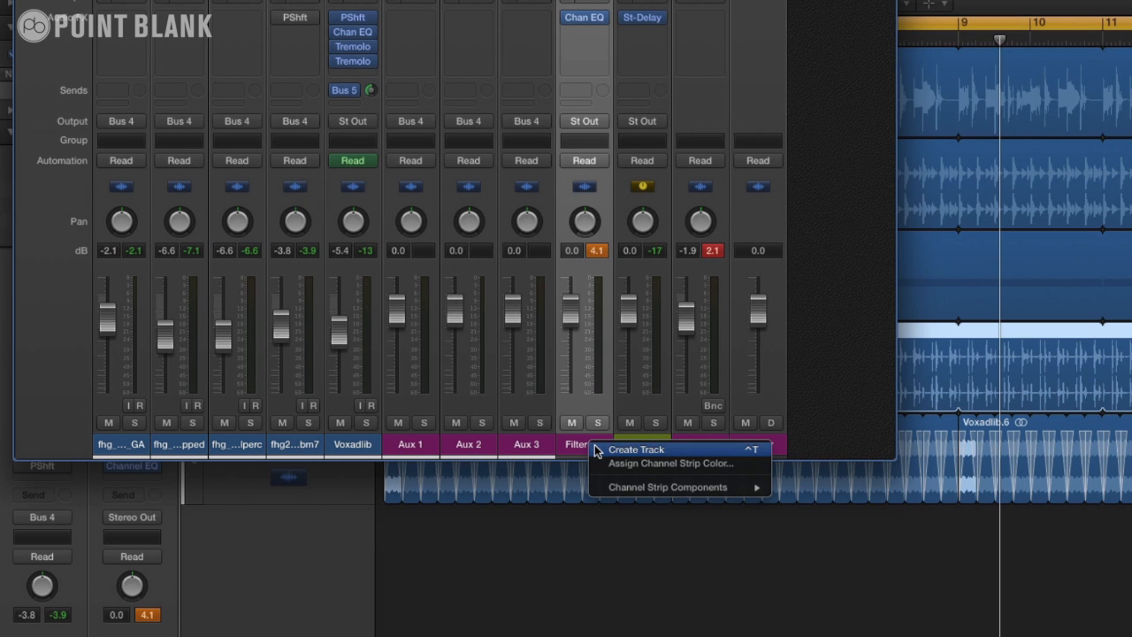
pyautogui.click(636, 452)
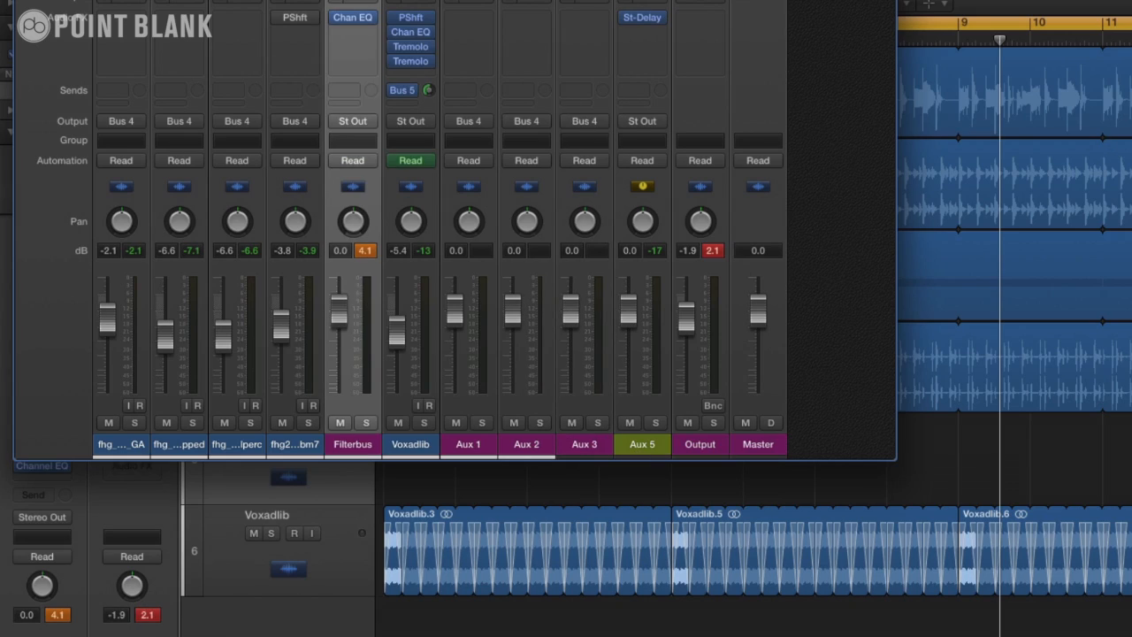
pyautogui.click(19, 7)
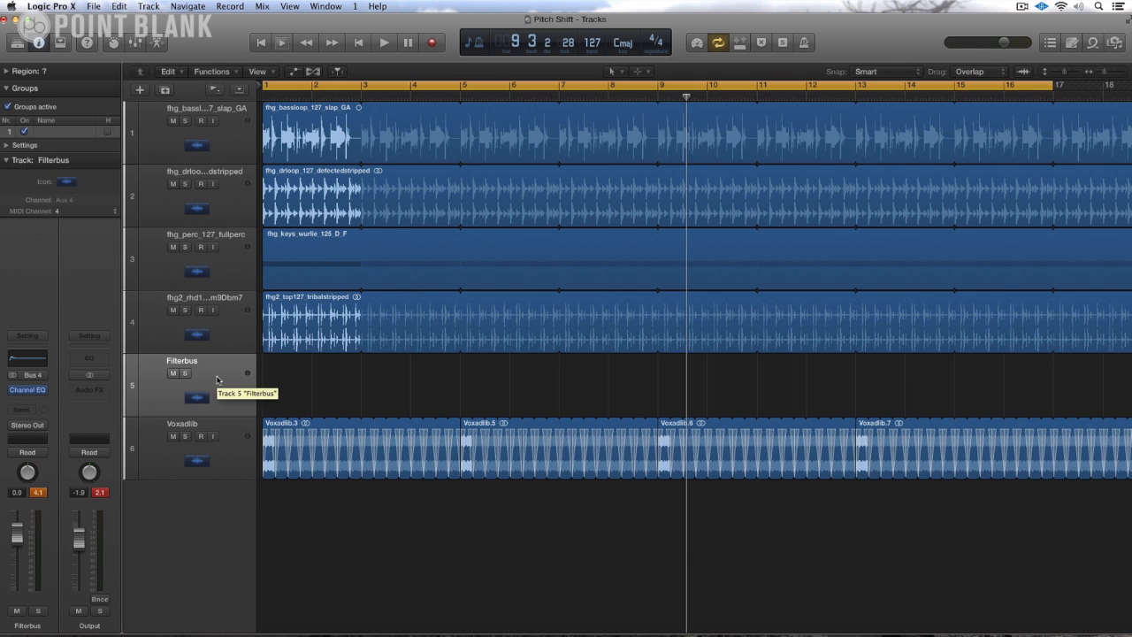
# Step: Show track automation and examine the Channel EQ parameters that can be automated on the Filterbus track
pyautogui.press('a')
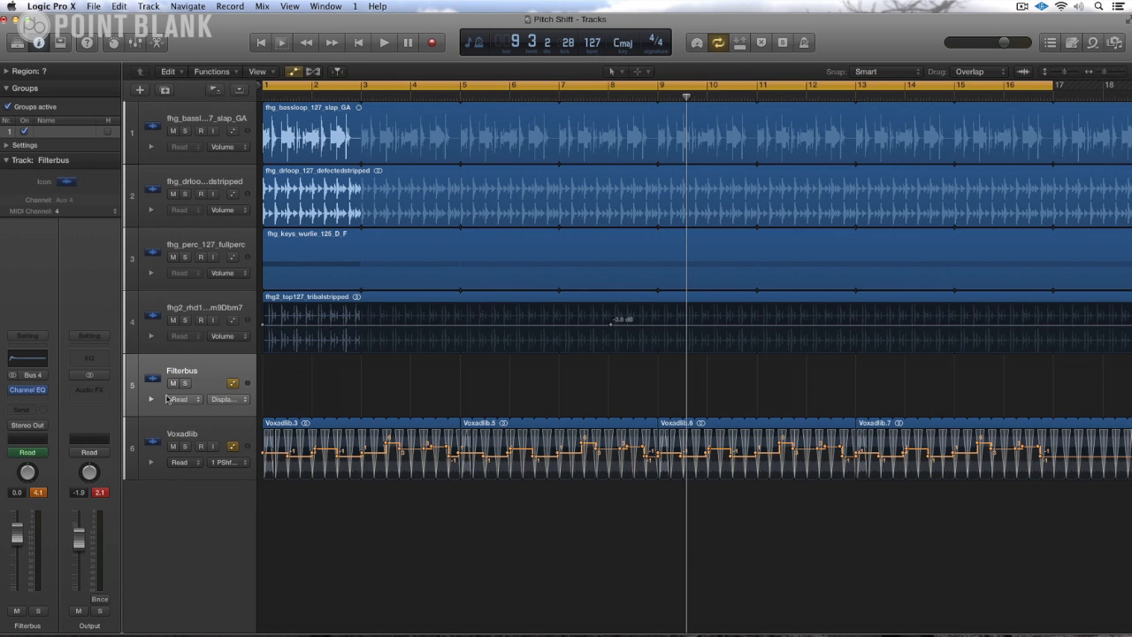
pyautogui.click(223, 400)
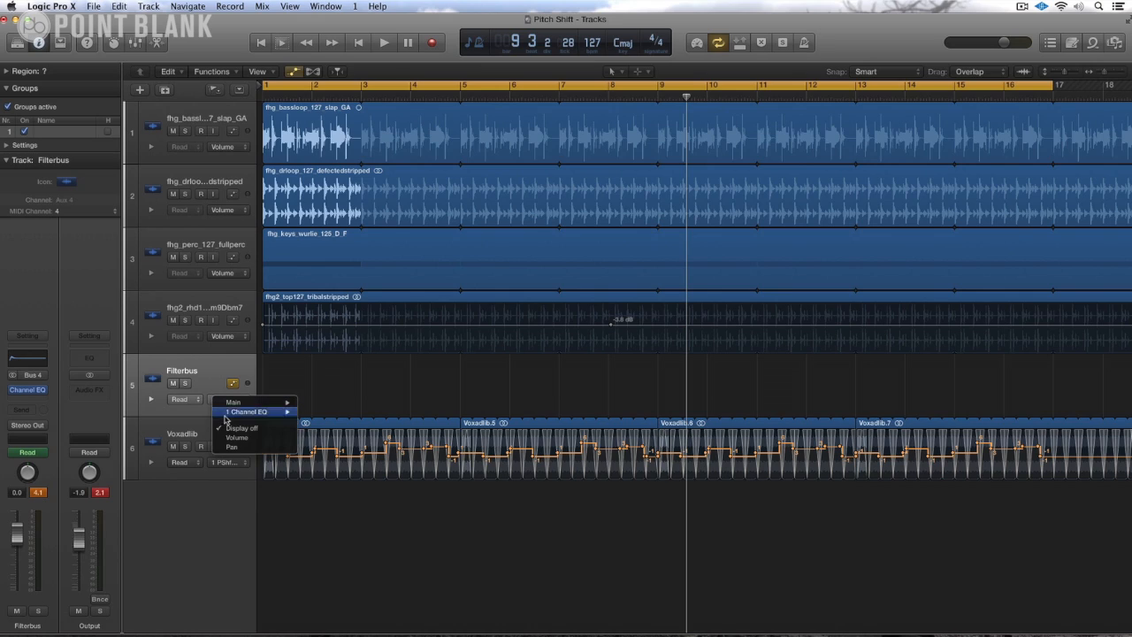
pyautogui.moveTo(229, 413)
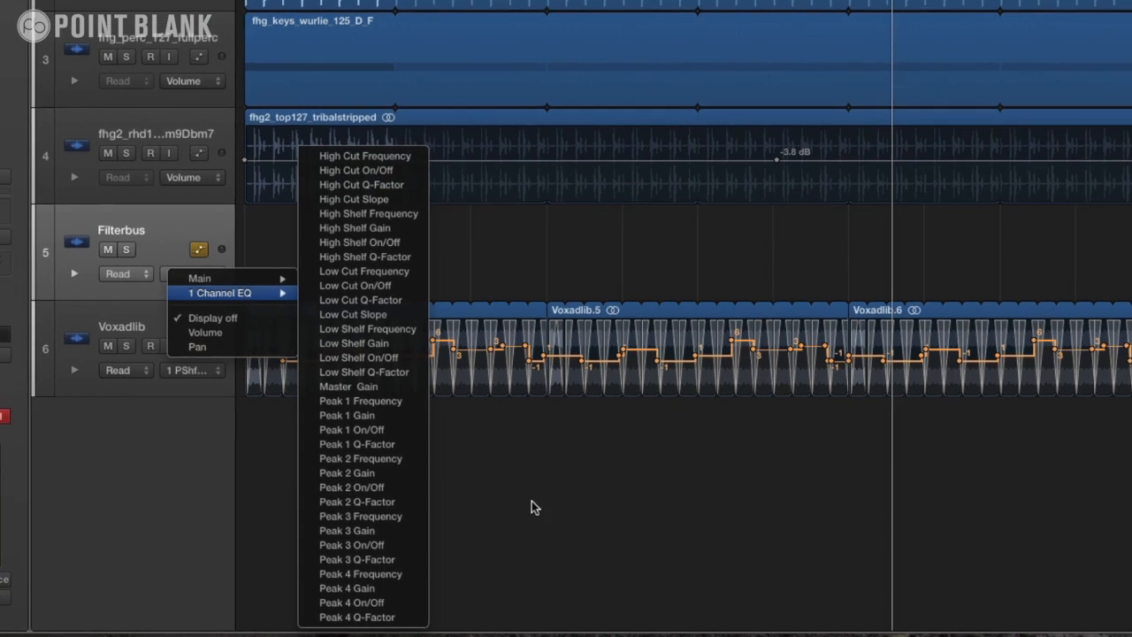
pyautogui.click(488, 502)
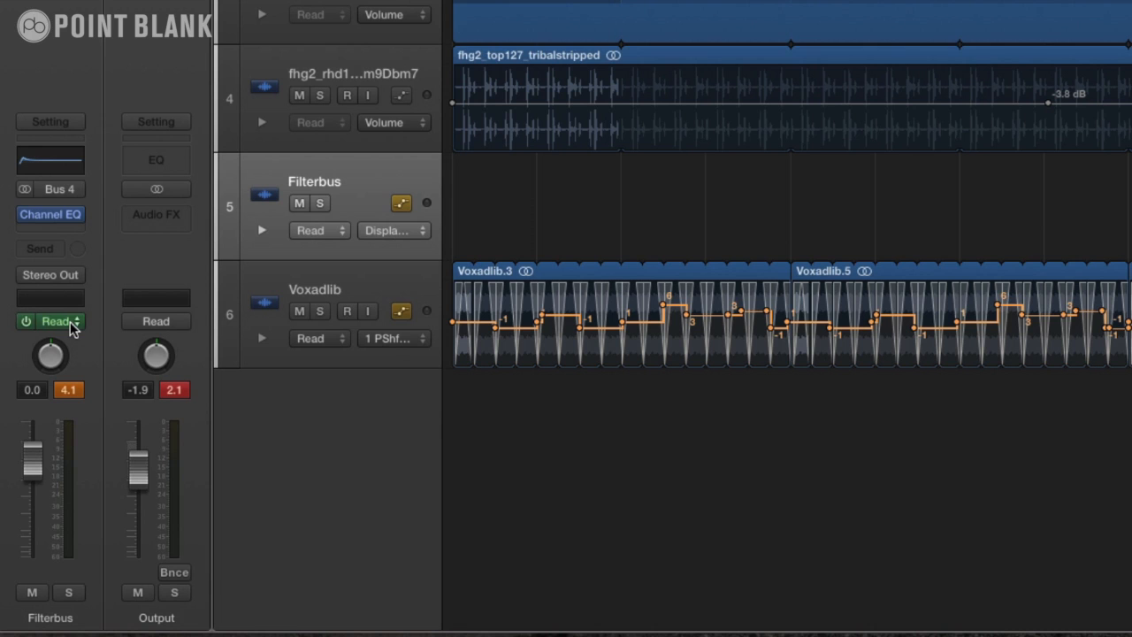
# Step: Set the Filterbus channel's automation mode to Latch
pyautogui.click(60, 322)
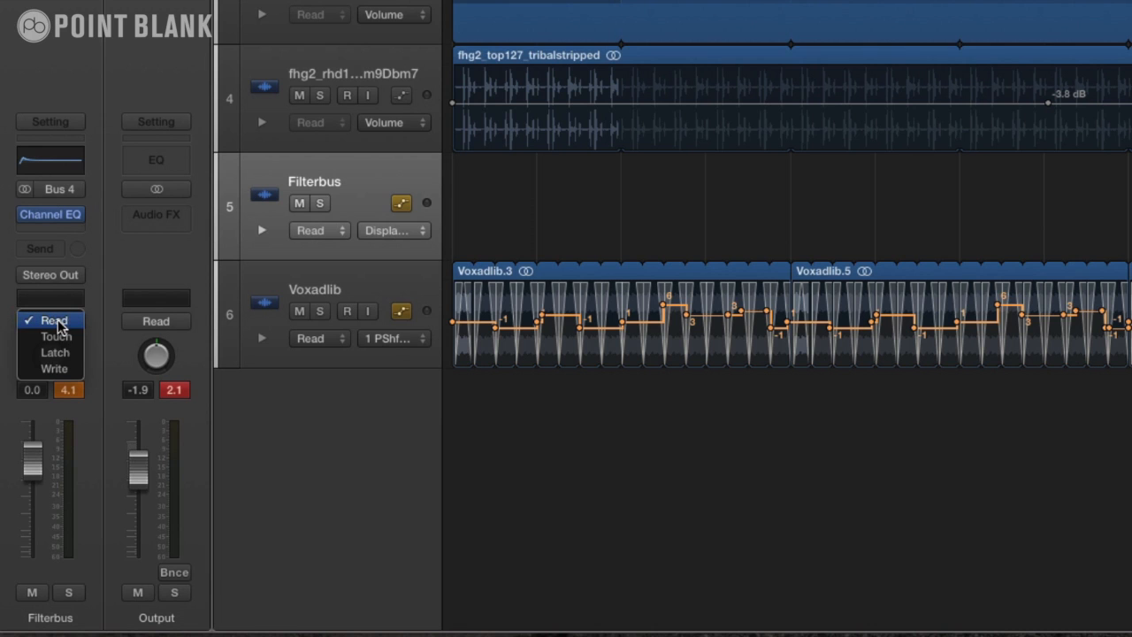
pyautogui.click(53, 352)
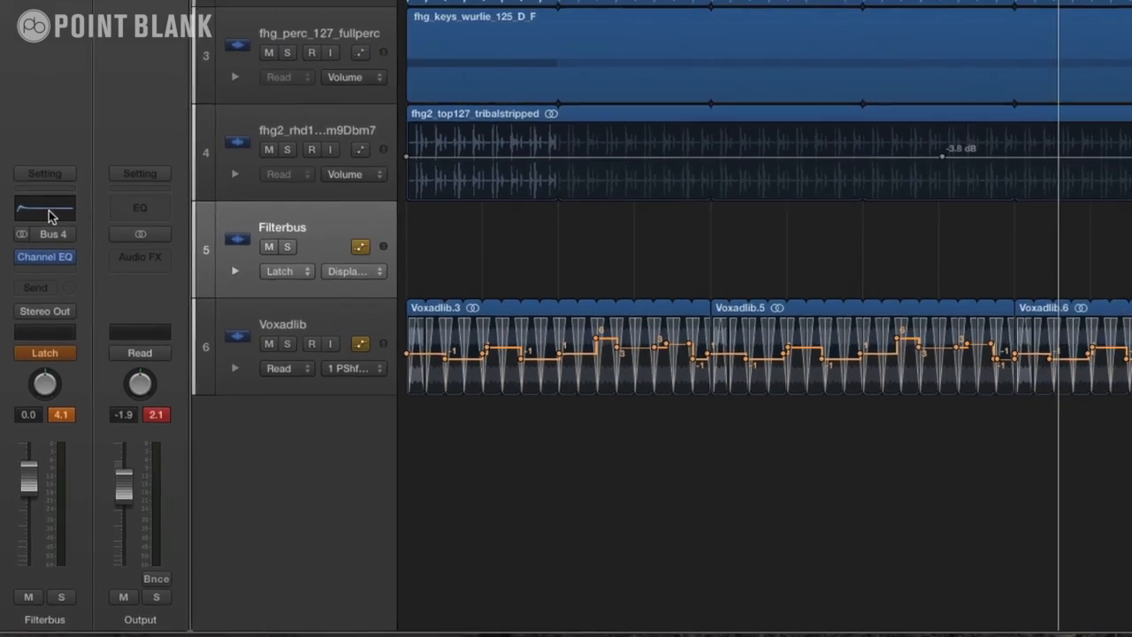
# Step: Open the Filterbus Channel EQ window, place it above the Filterbus track lane, and start playback from the beginning
pyautogui.click(53, 162)
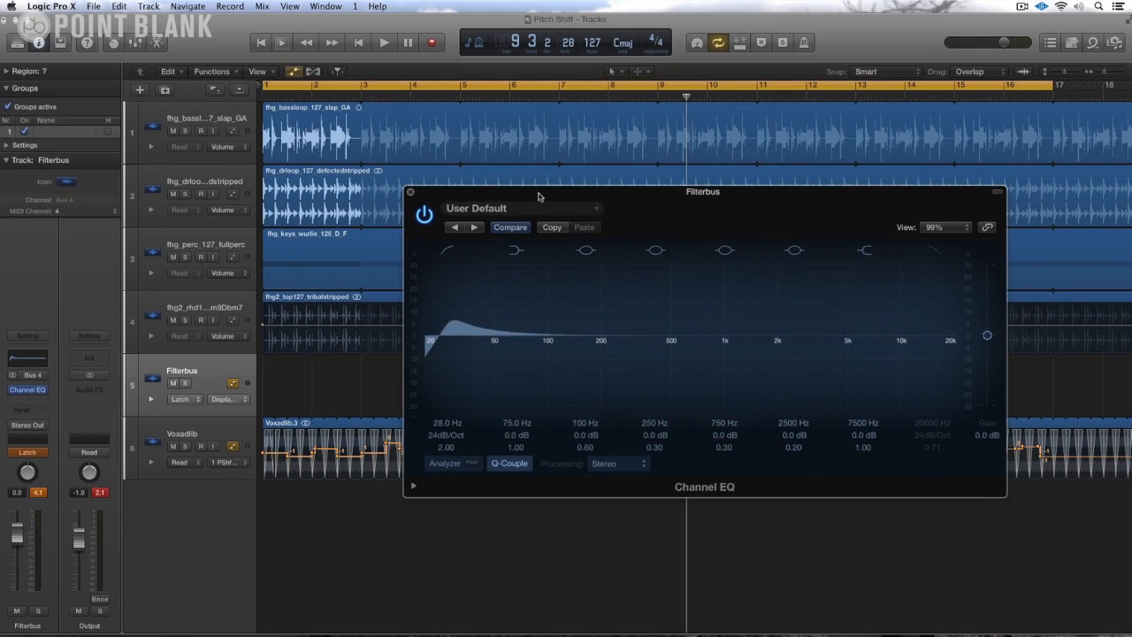
pyautogui.moveTo(538, 196); pyautogui.dragTo(289, 90)
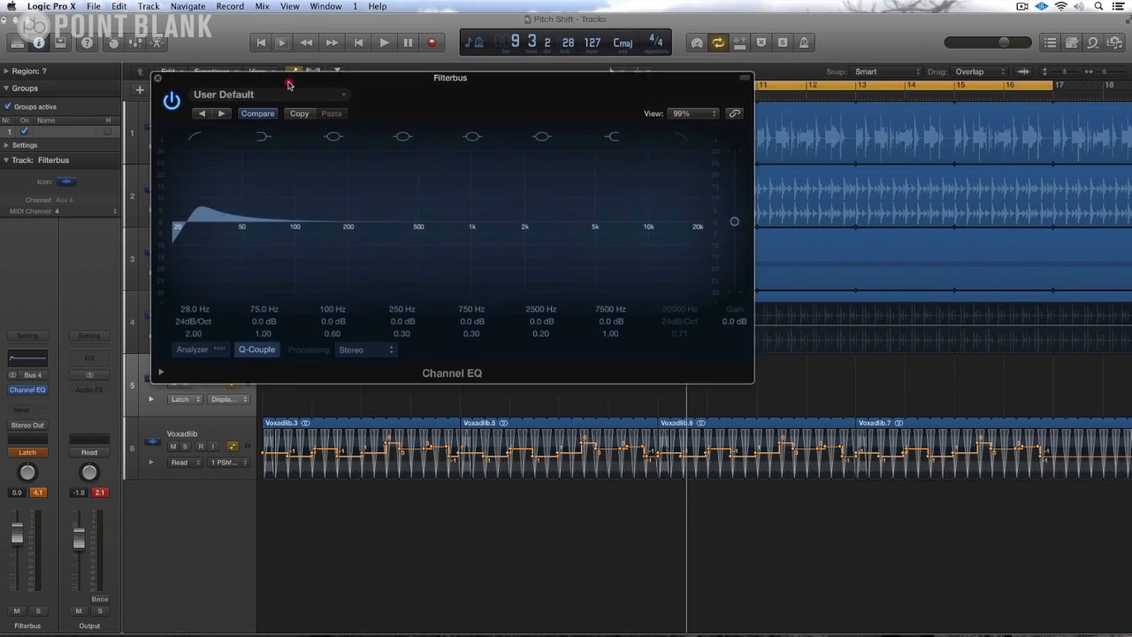
pyautogui.press('space')
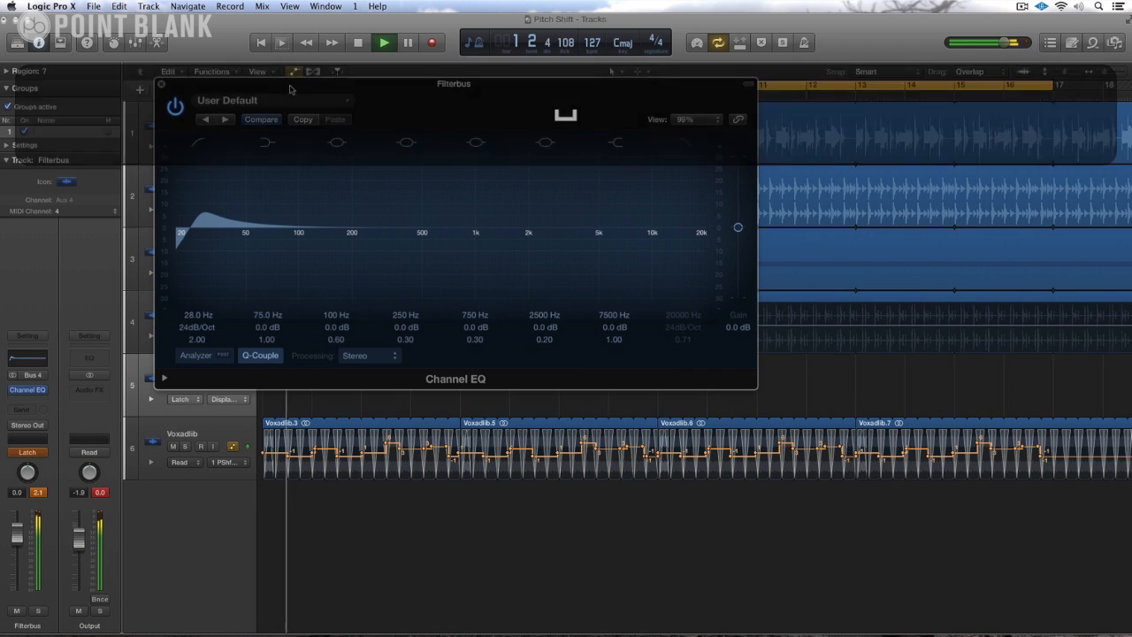
pyautogui.moveTo(290, 89); pyautogui.dragTo(548, 259)
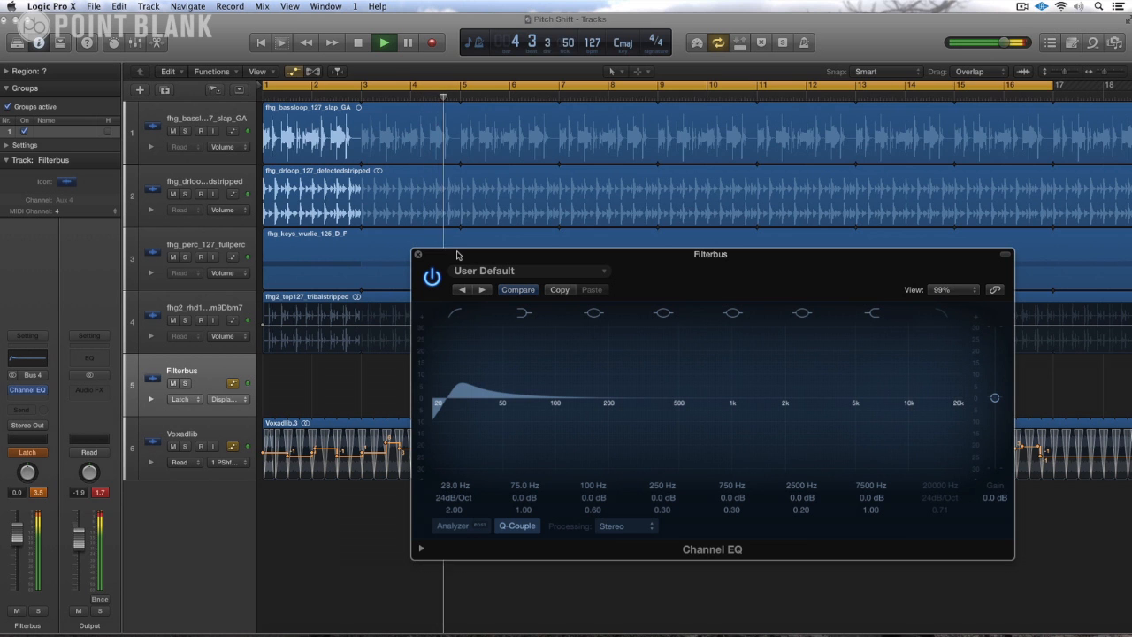
pyautogui.moveTo(457, 256); pyautogui.dragTo(351, 38)
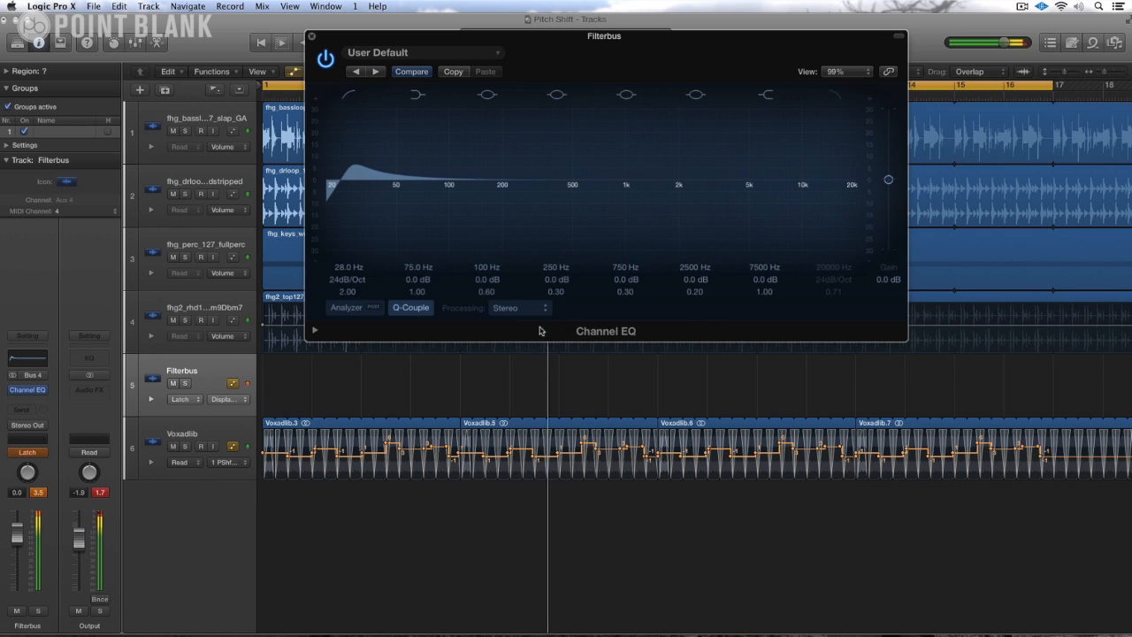
# Step: Record Channel EQ bypass automation during playback, bypassing the plug-in at bar 9 and re-enabling it at bar 13, and stop playback
pyautogui.click(326, 60)
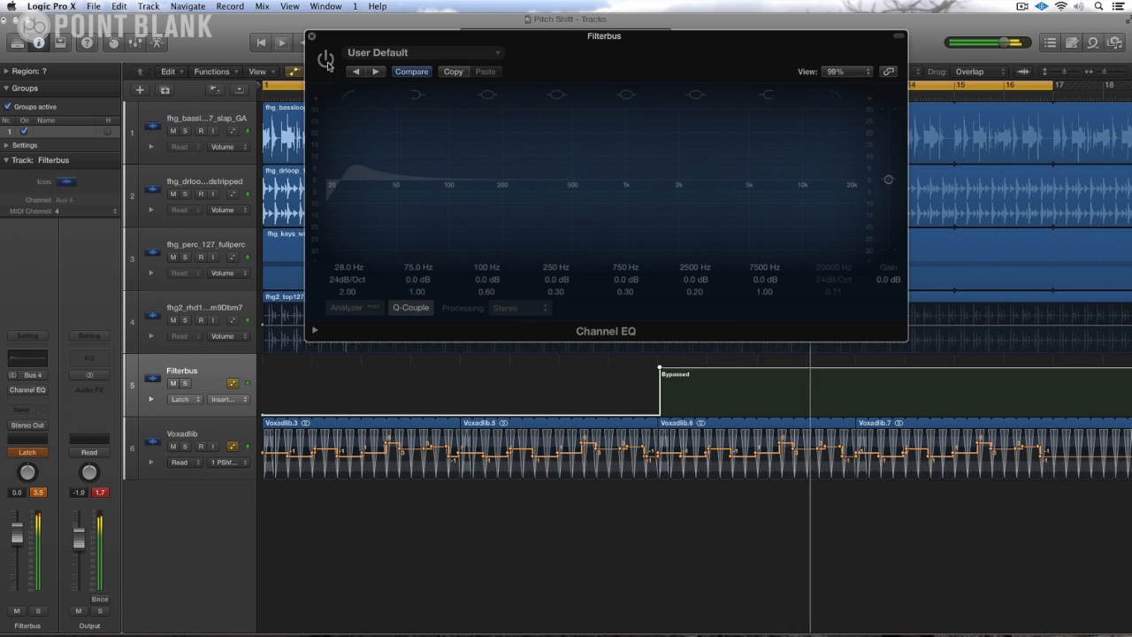
pyautogui.click(325, 59)
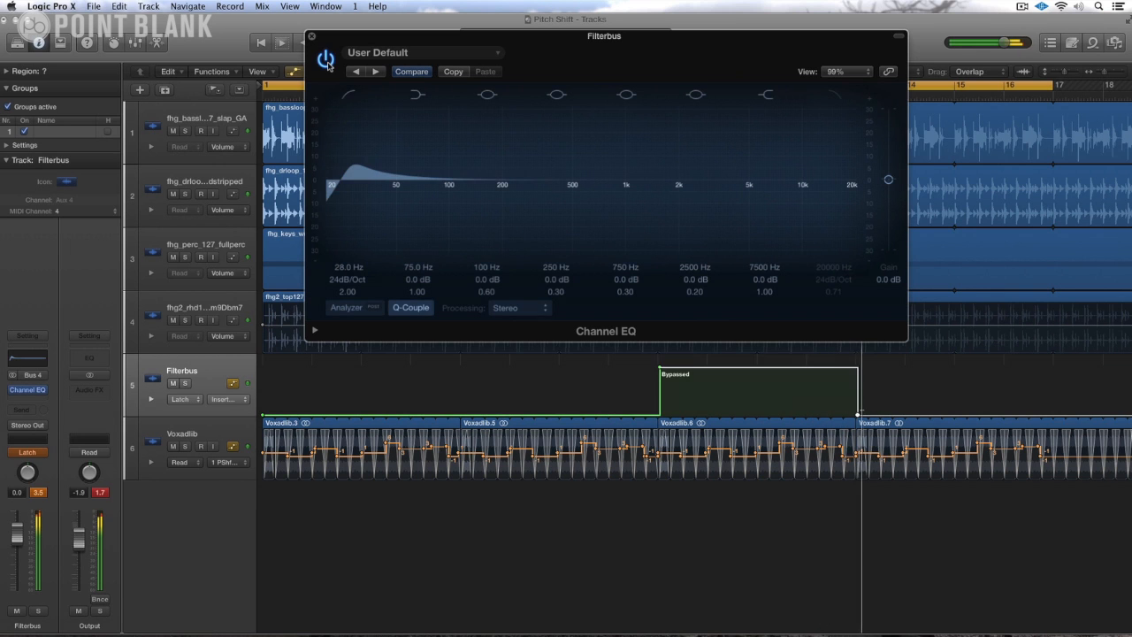
pyautogui.press('space')
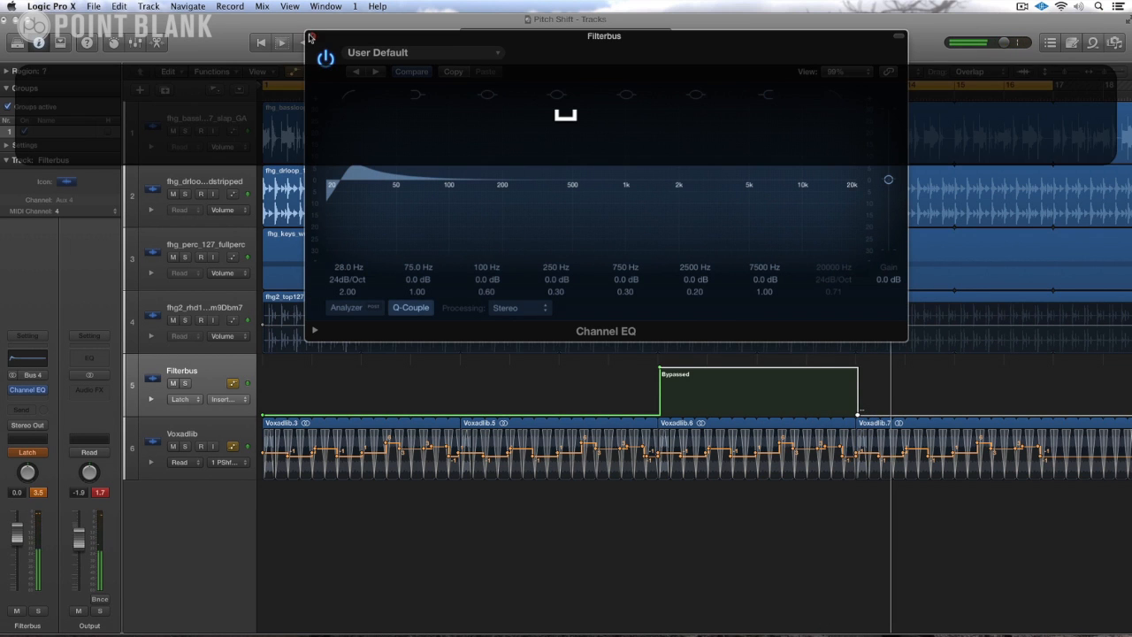
# Step: Close the Channel EQ window and extend the bypassed automation section back to the start, keeping its end at bar 13
pyautogui.click(310, 37)
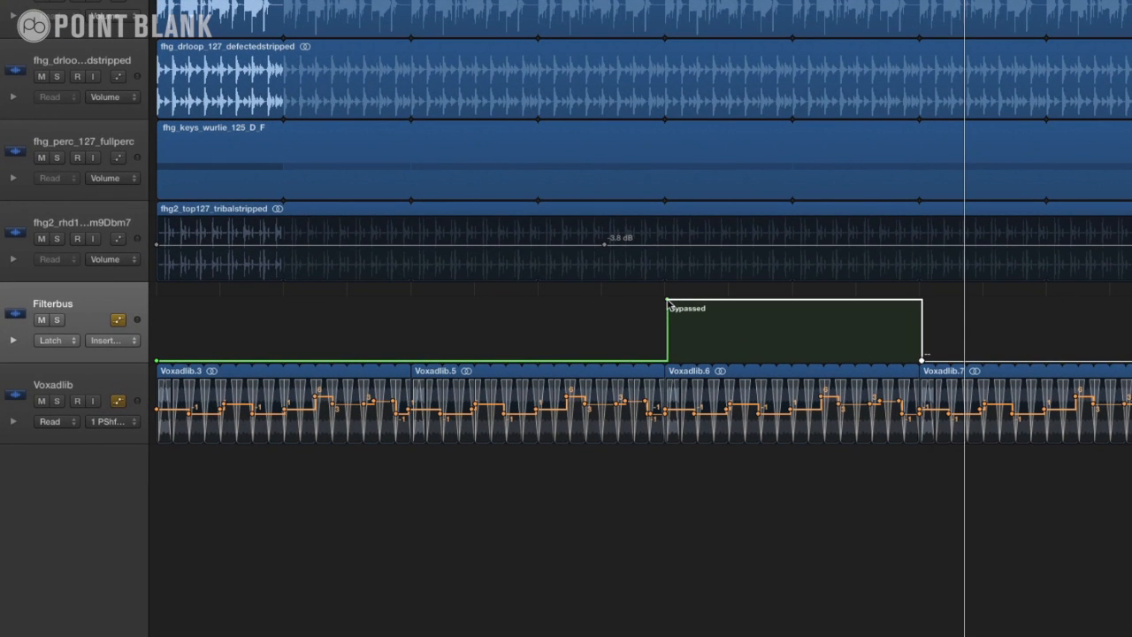
pyautogui.moveTo(667, 302); pyautogui.dragTo(134, 262)
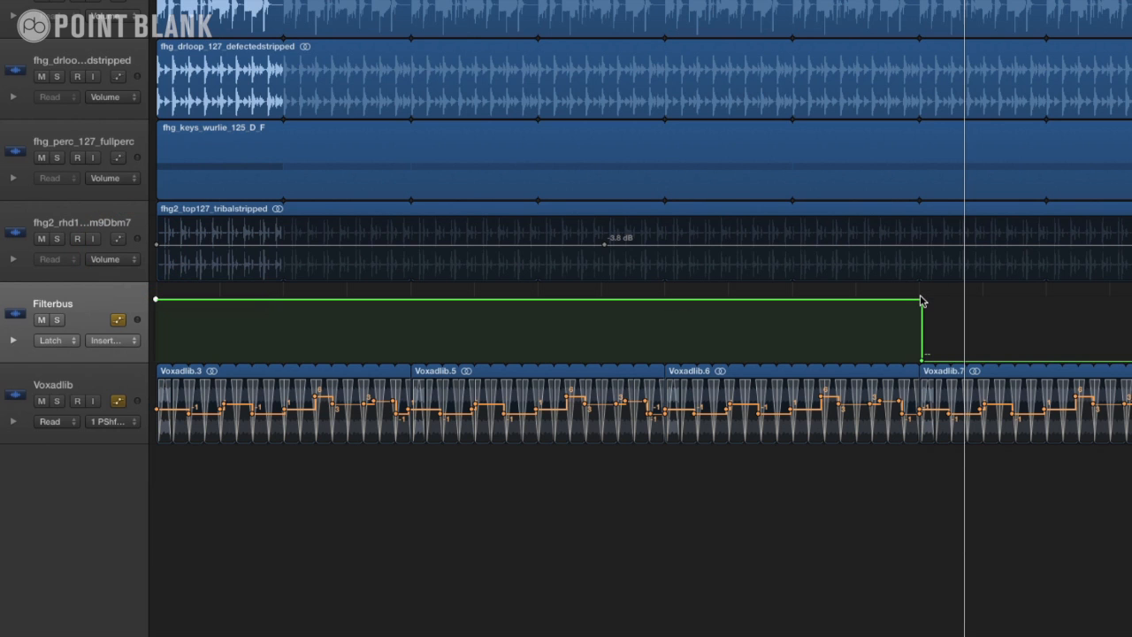
pyautogui.moveTo(920, 304); pyautogui.dragTo(919, 304)
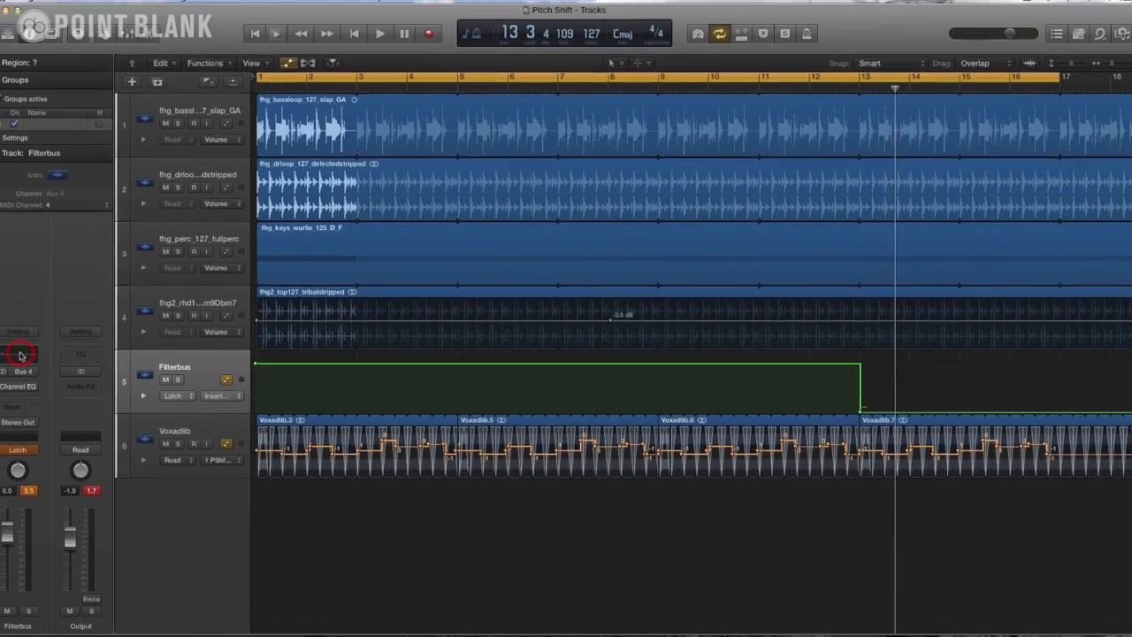
# Step: Play the section around bar 13 with the Channel EQ window open to check the bypass automation
pyautogui.click(21, 354)
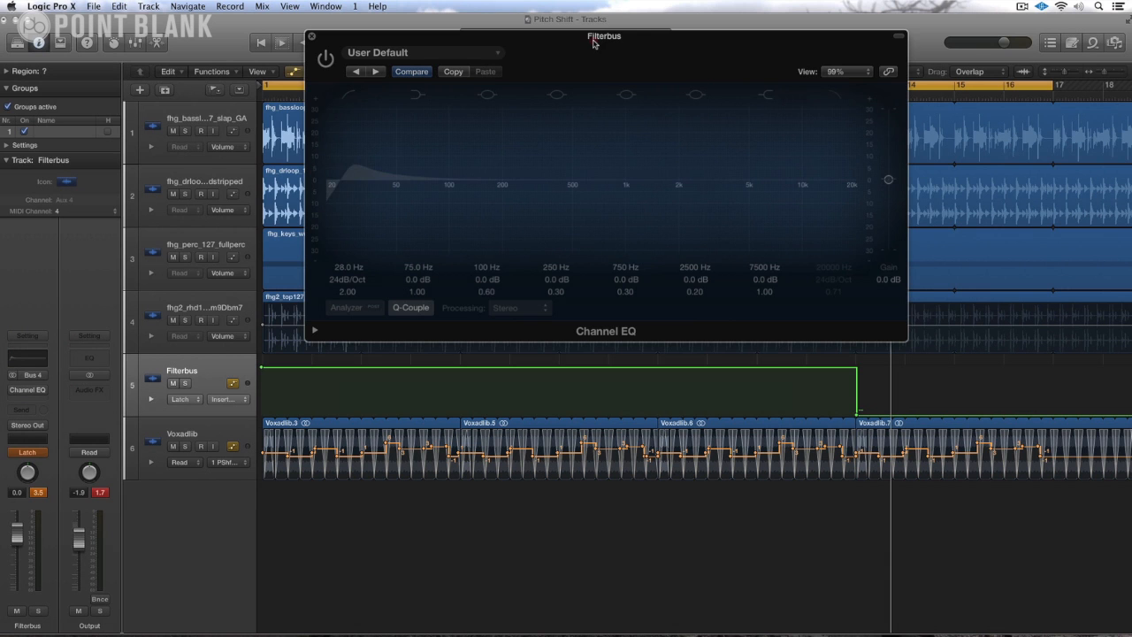
pyautogui.moveTo(593, 43); pyautogui.dragTo(393, 109)
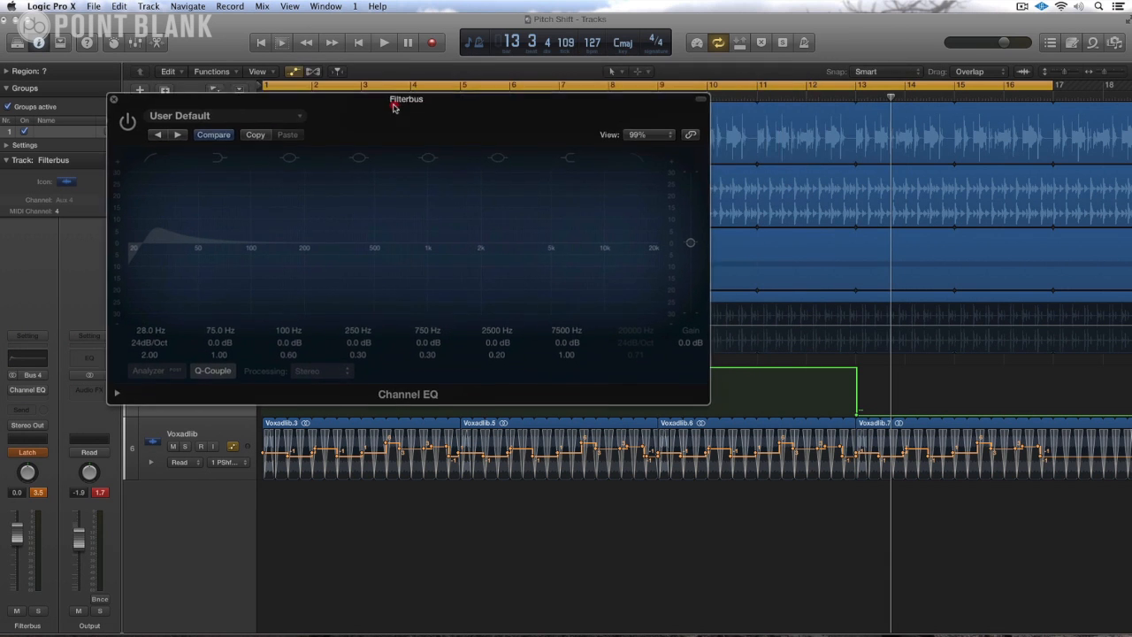
pyautogui.press('space')
pyautogui.click(824, 98)
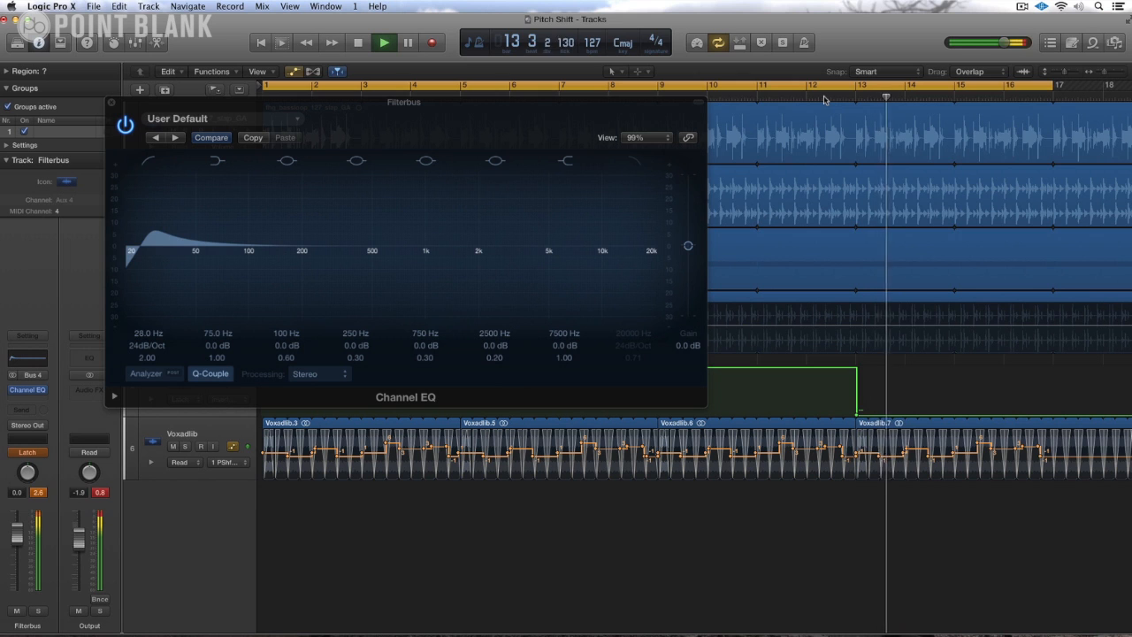
pyautogui.press('space')
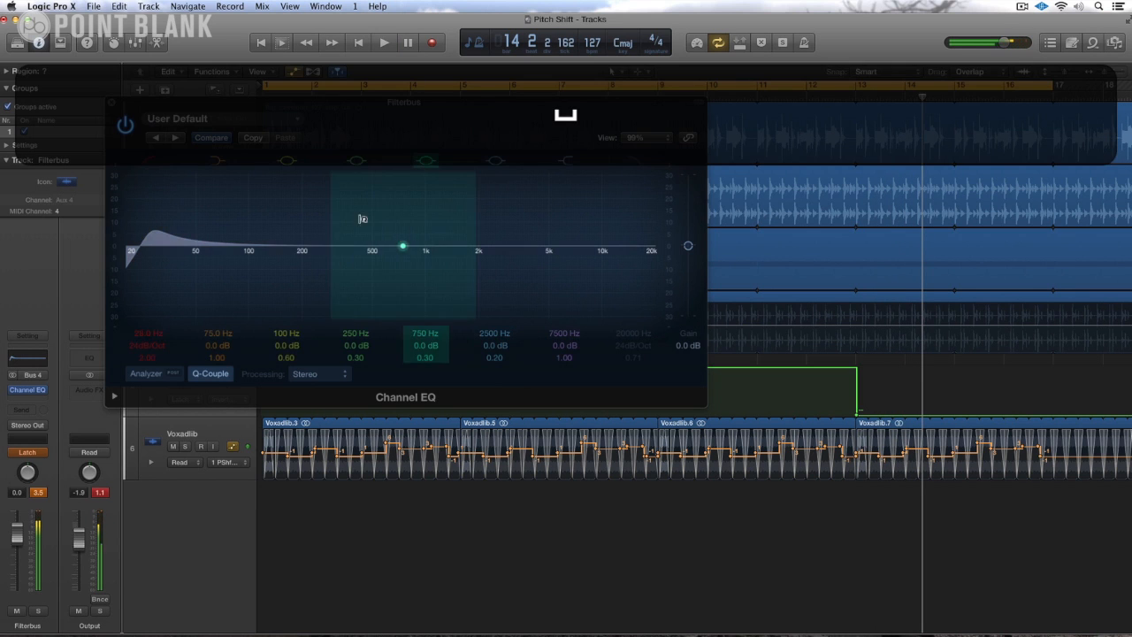
# Step: Set the Filterbus channel's automation mode to Read and close the Channel EQ window
pyautogui.click(28, 453)
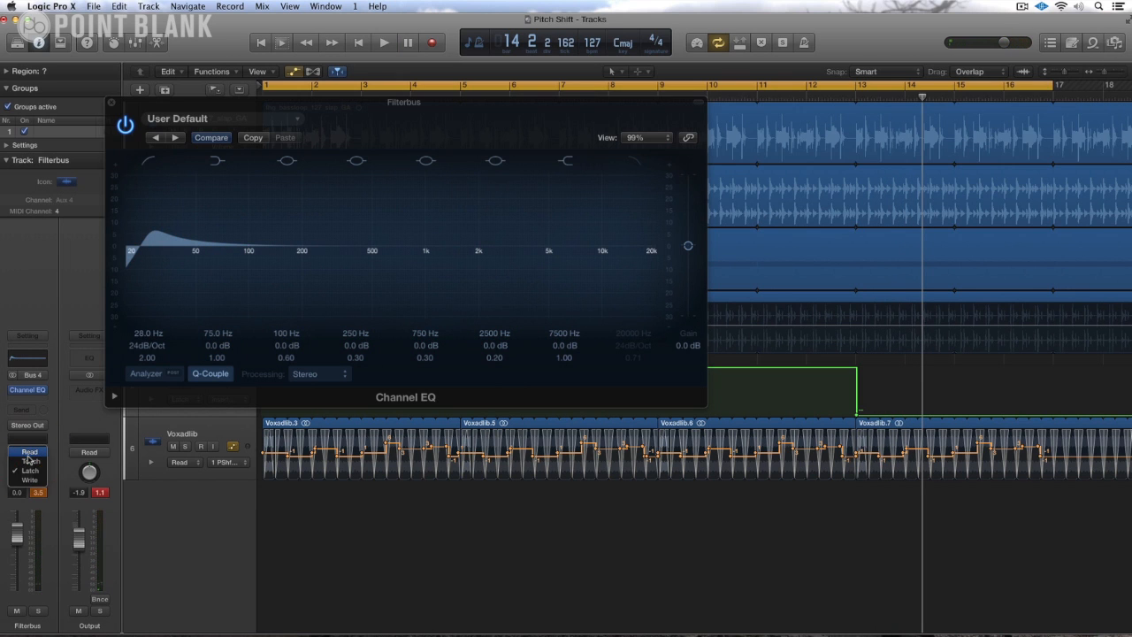
pyautogui.click(28, 455)
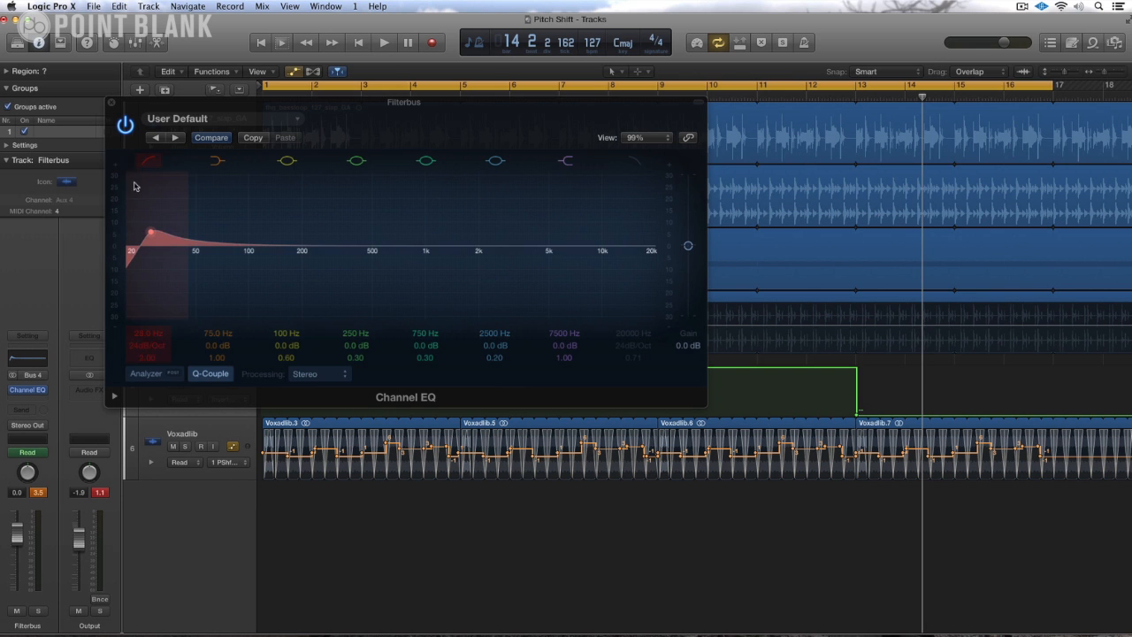
pyautogui.click(112, 104)
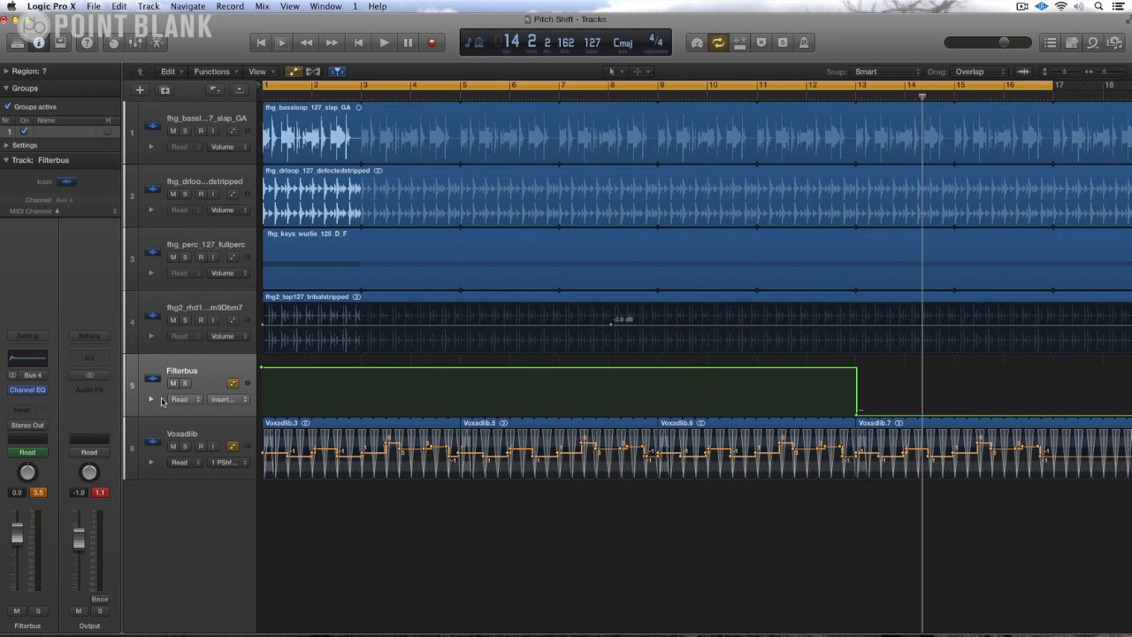
# Step: Add a Low Cut Frequency lane under the Filterbus track and ramp it from 28 Hz at bar 13 to 20000 Hz at bar 17
pyautogui.click(151, 401)
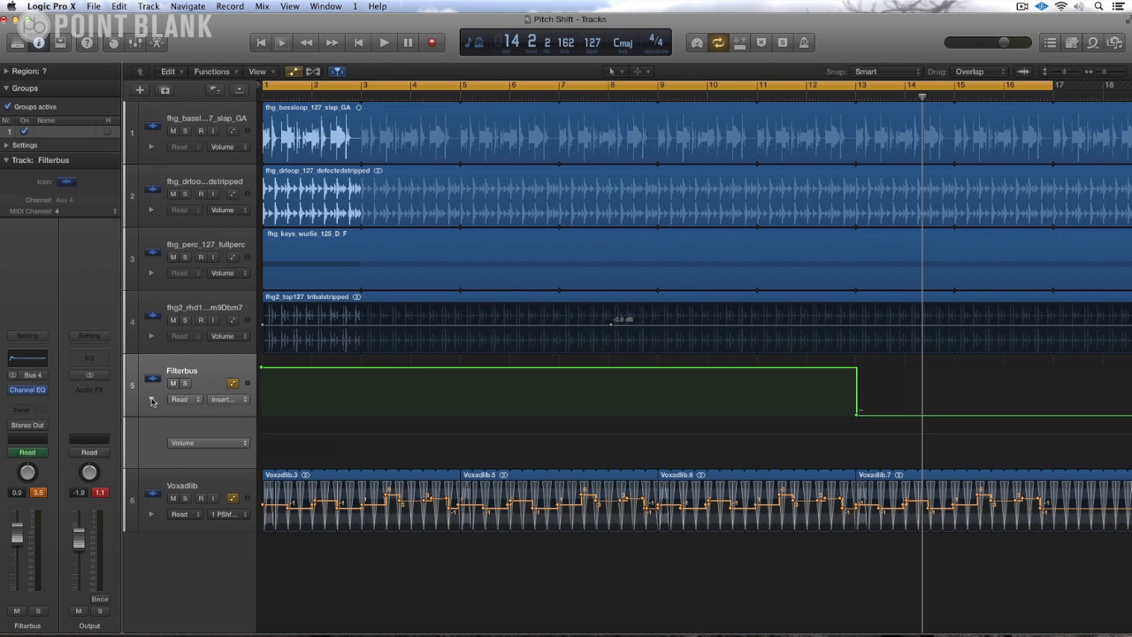
pyautogui.click(214, 441)
pyautogui.moveTo(239, 453)
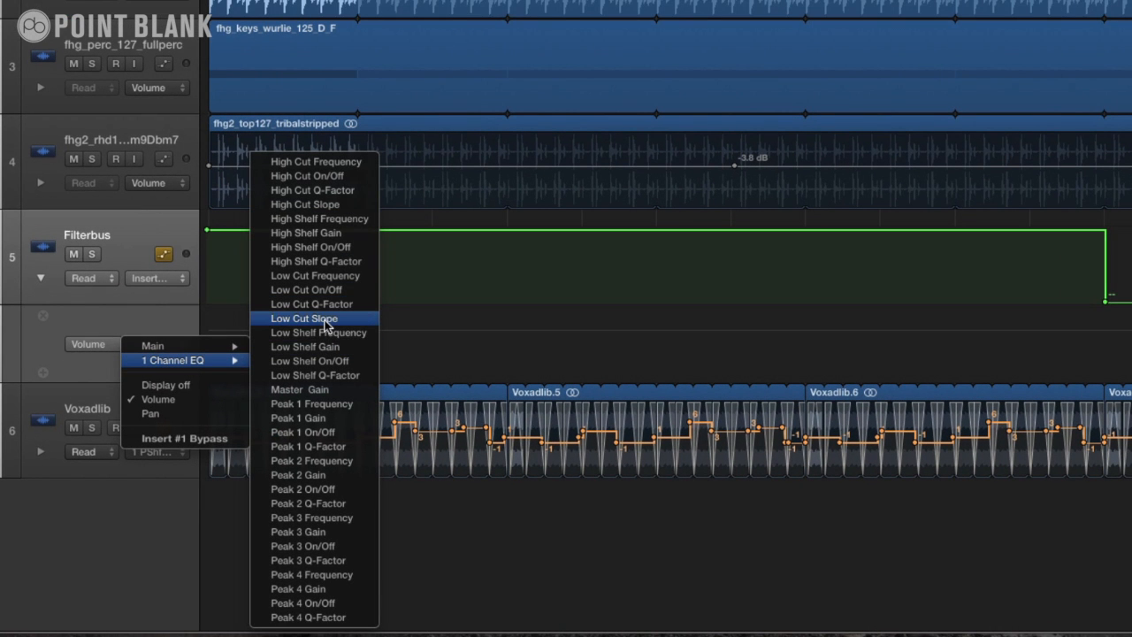
pyautogui.click(332, 279)
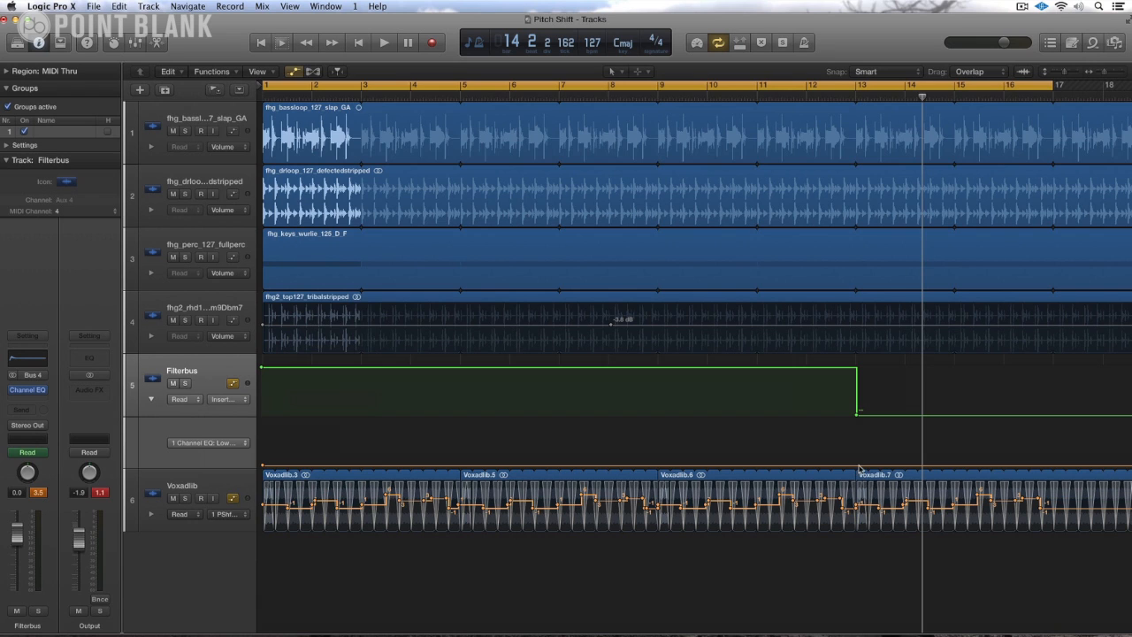
pyautogui.click(858, 466)
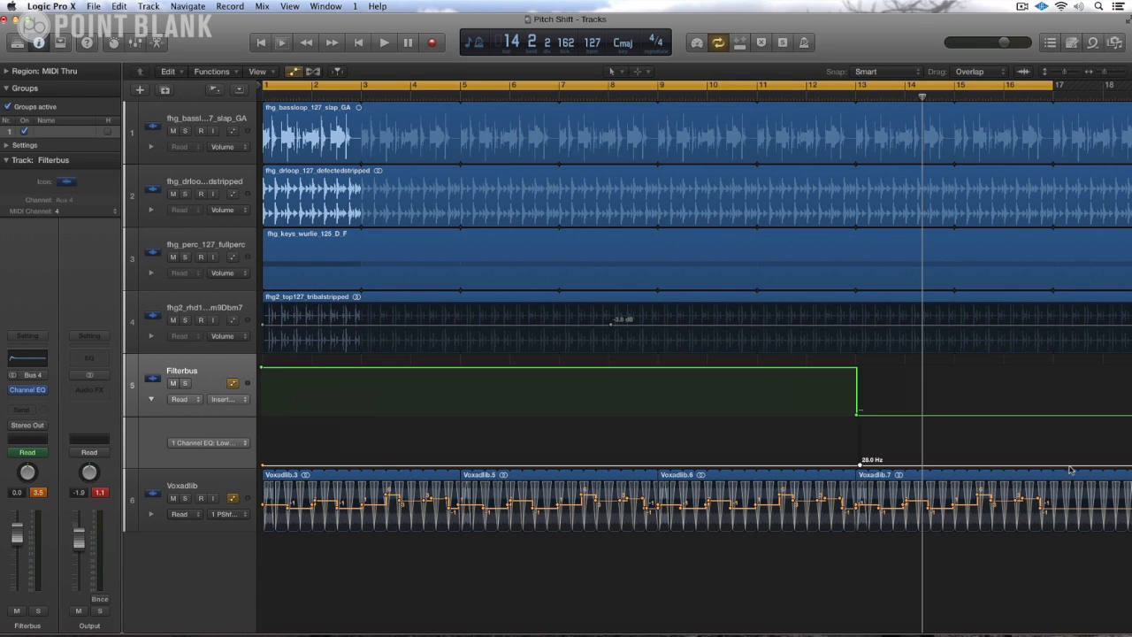
pyautogui.moveTo(1066, 468); pyautogui.dragTo(1052, 402)
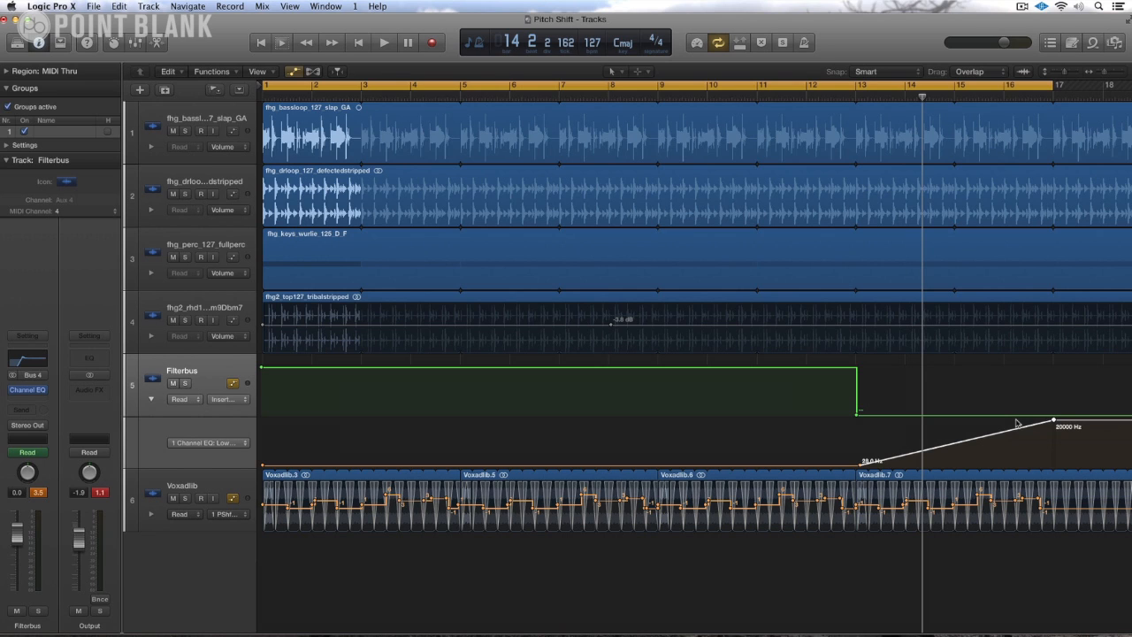
# Step: Play the low-cut sweep from shortly before bar 13 with the Filterbus Channel EQ window open
pyautogui.click(794, 99)
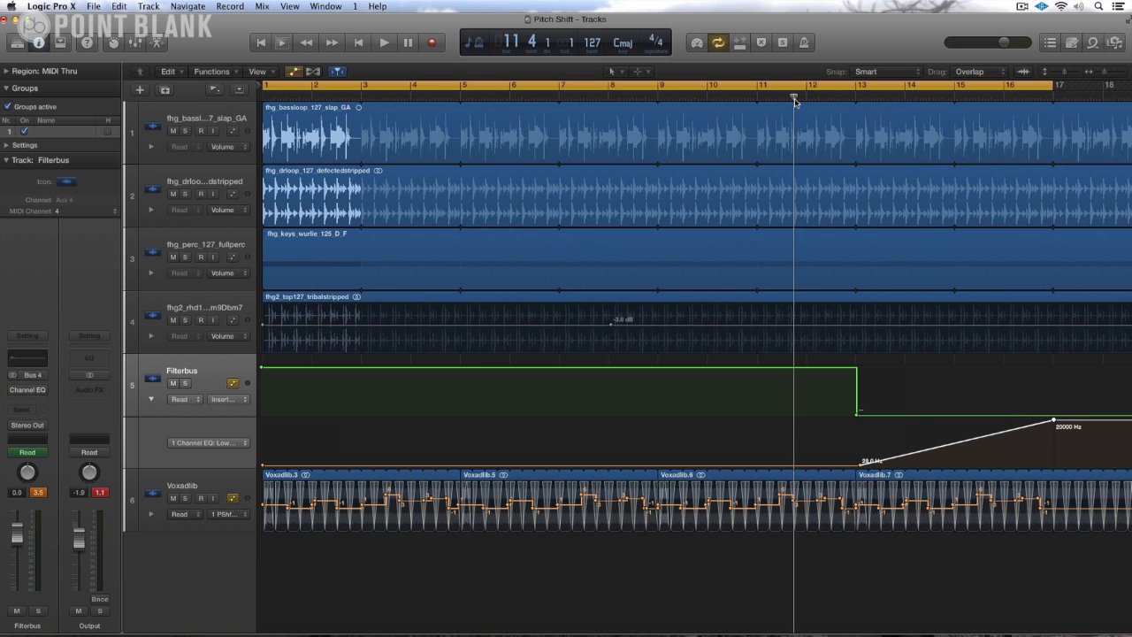
pyautogui.click(27, 363)
pyautogui.press('Return')
pyautogui.press('space')
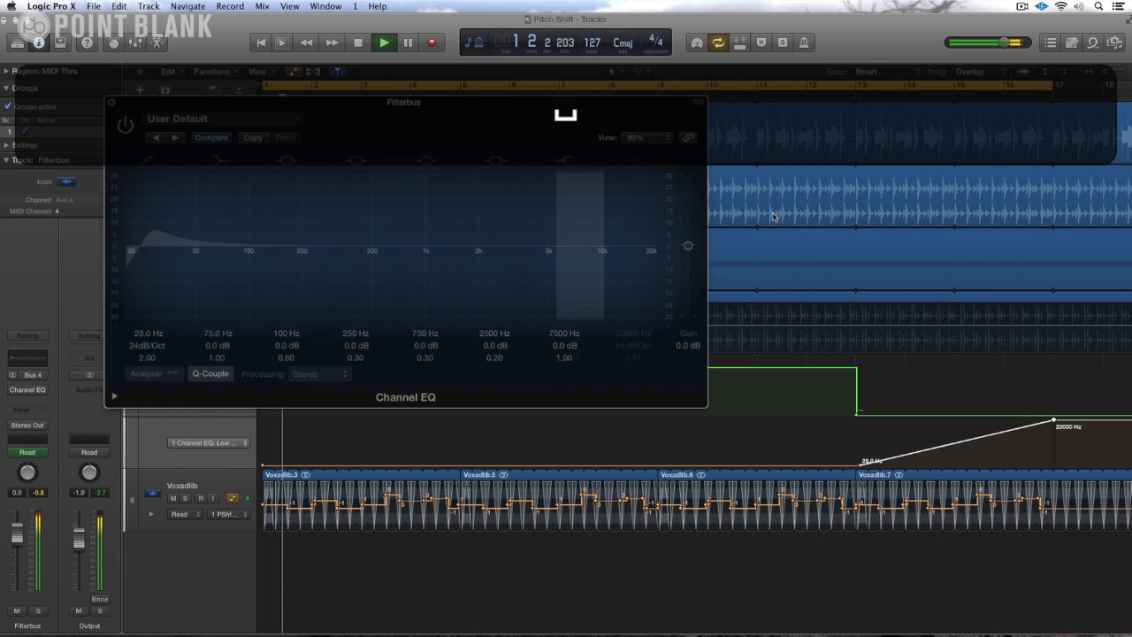
pyautogui.click(822, 99)
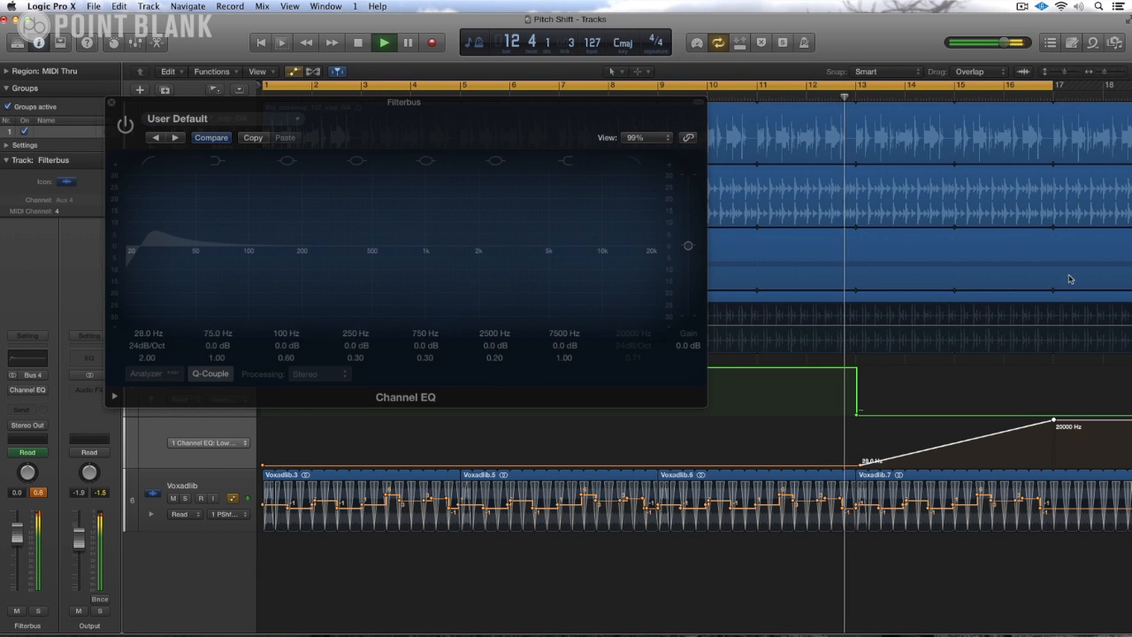
# Step: Drop the Low Cut Frequency automation to 20 Hz at bar 17, remove the extra point after it, and stop playback
pyautogui.moveTo(1069, 421)
pyautogui.mouseDown()
pyautogui.moveTo(1072, 475)
pyautogui.moveTo(1052, 473)
pyautogui.moveTo(1053, 421)
pyautogui.mouseUp()
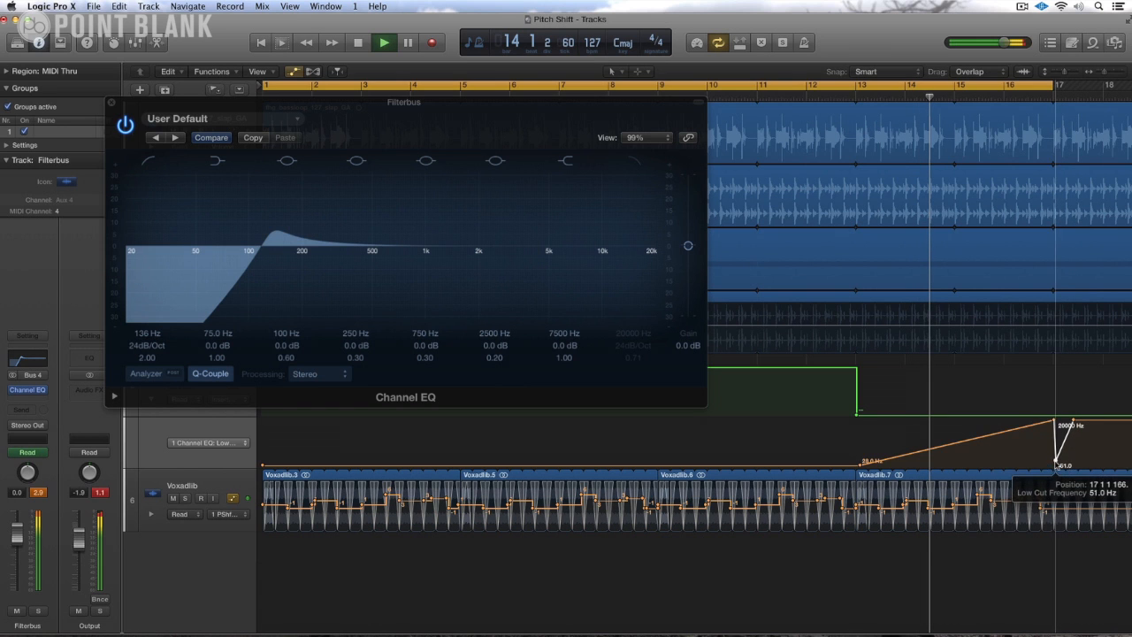
pyautogui.click(1055, 462)
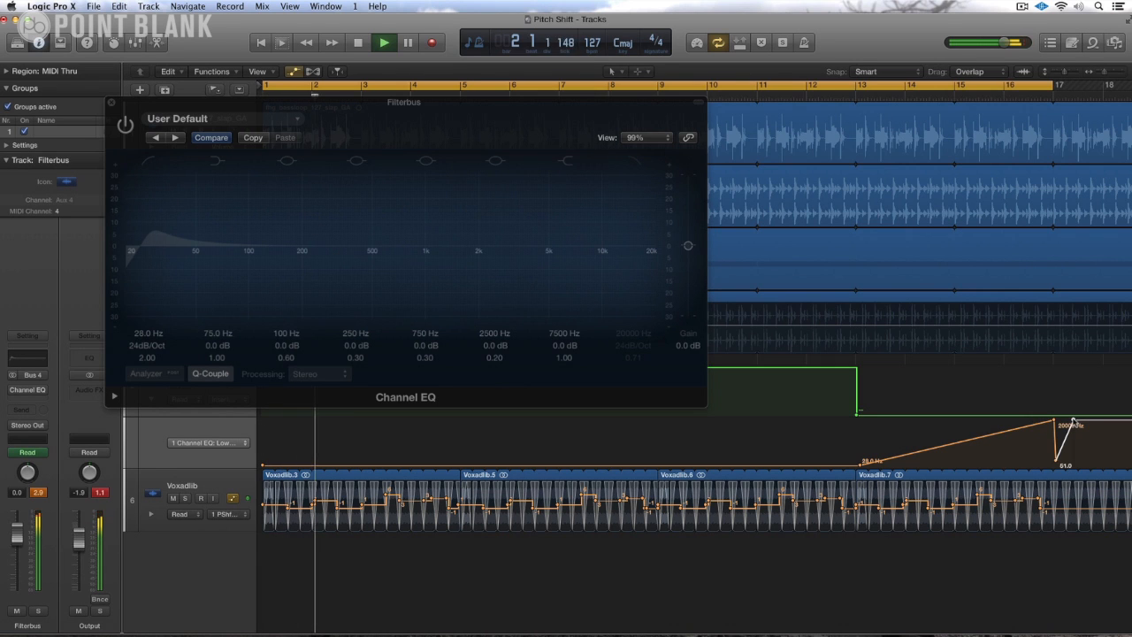
pyautogui.click(1072, 419)
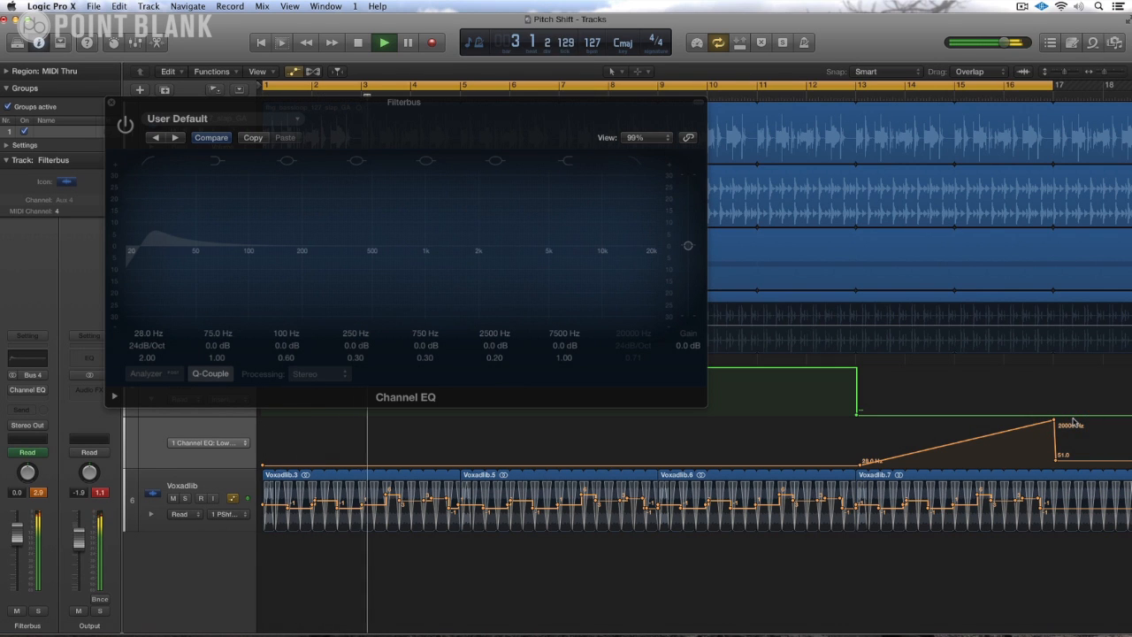
pyautogui.moveTo(1055, 462); pyautogui.dragTo(1055, 470)
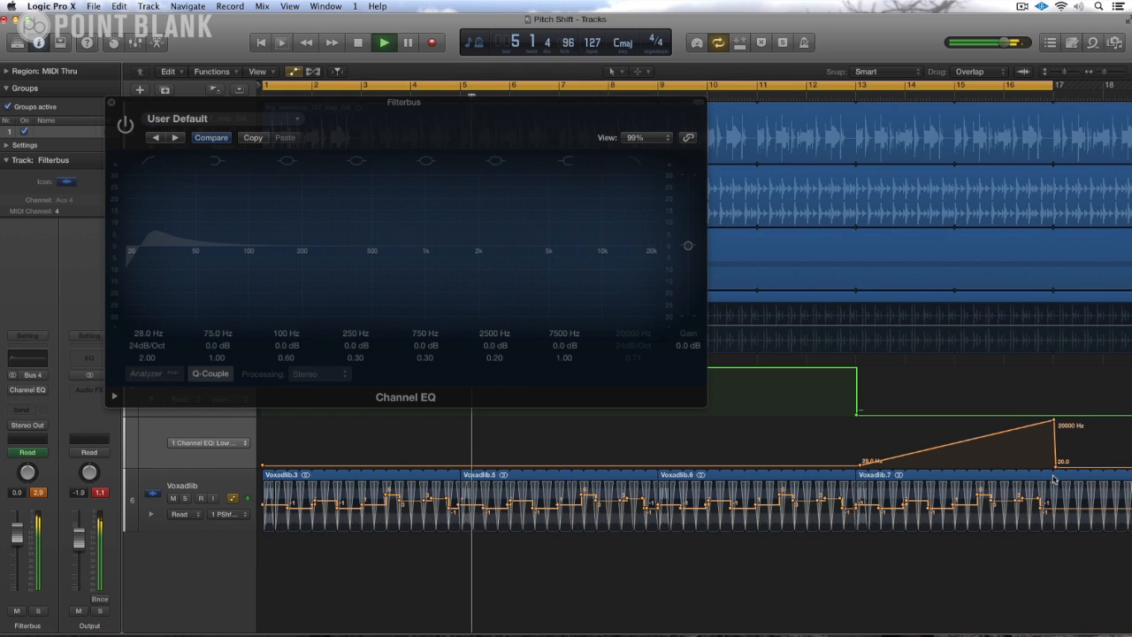
pyautogui.press('space')
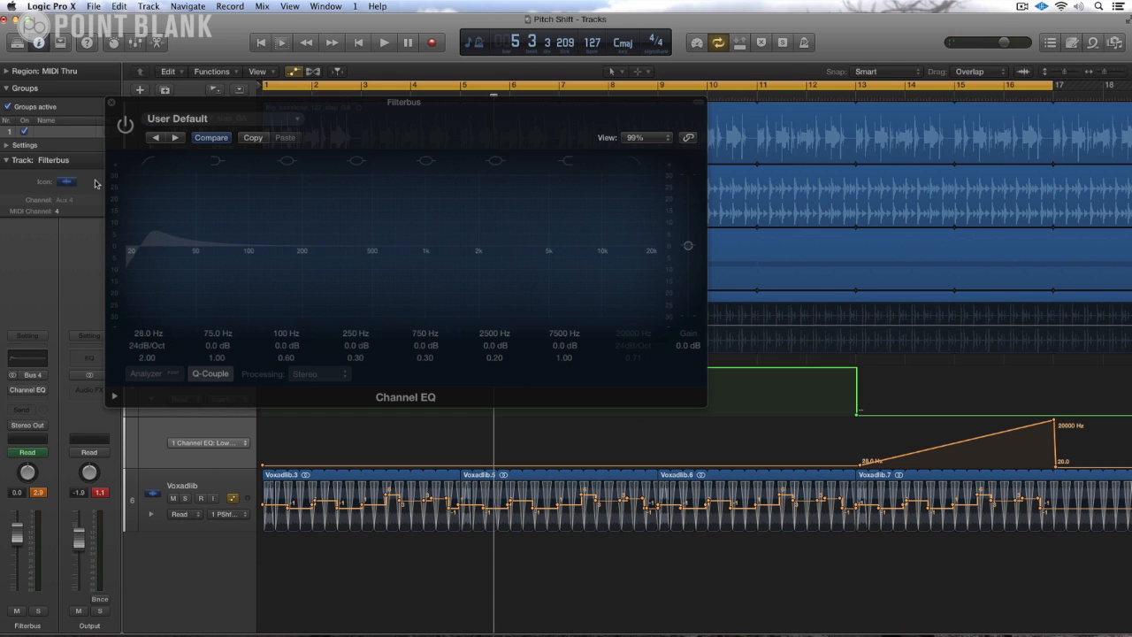
# Step: Switch the Filterbus Channel EQ on and set the low-cut band's Q-factor to 2.80
pyautogui.click(126, 125)
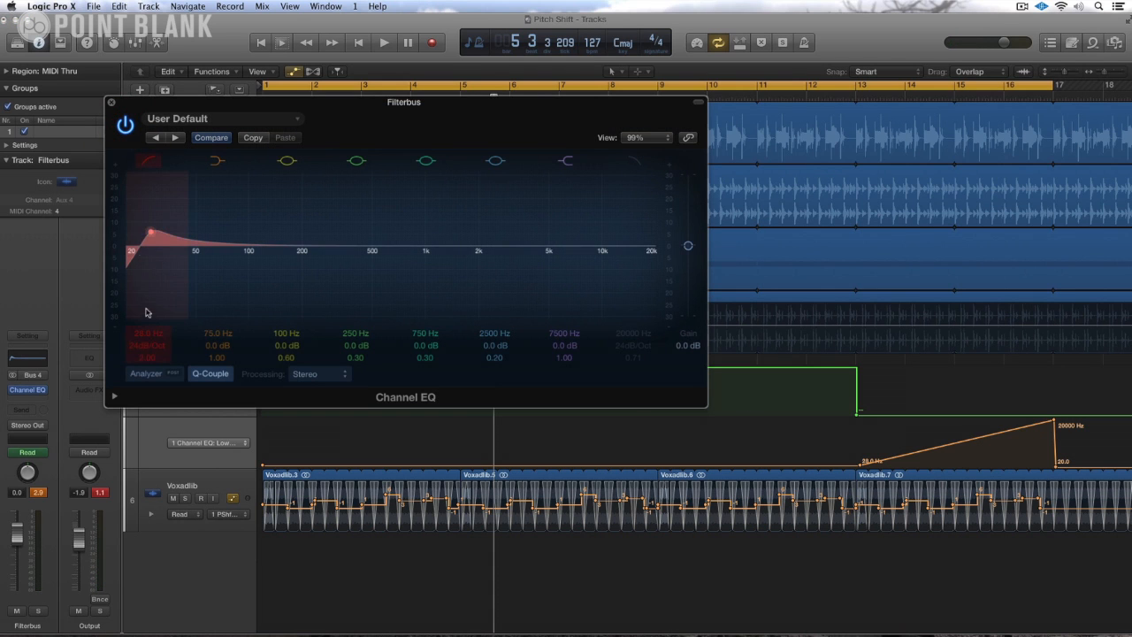
pyautogui.moveTo(146, 105); pyautogui.dragTo(355, 100)
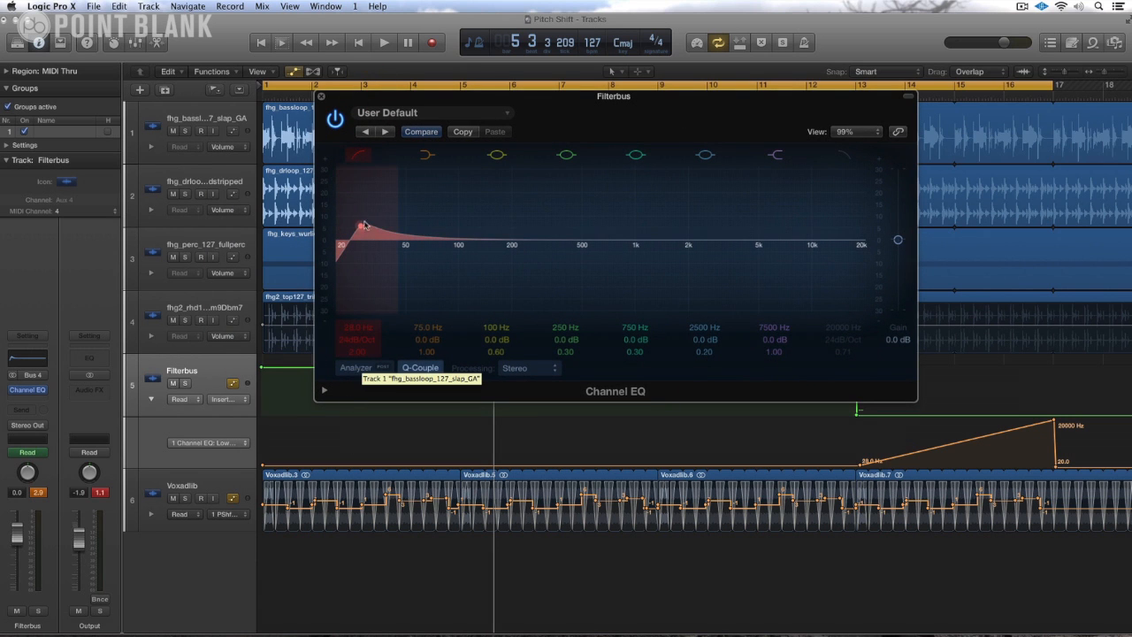
pyautogui.doubleClick(356, 352)
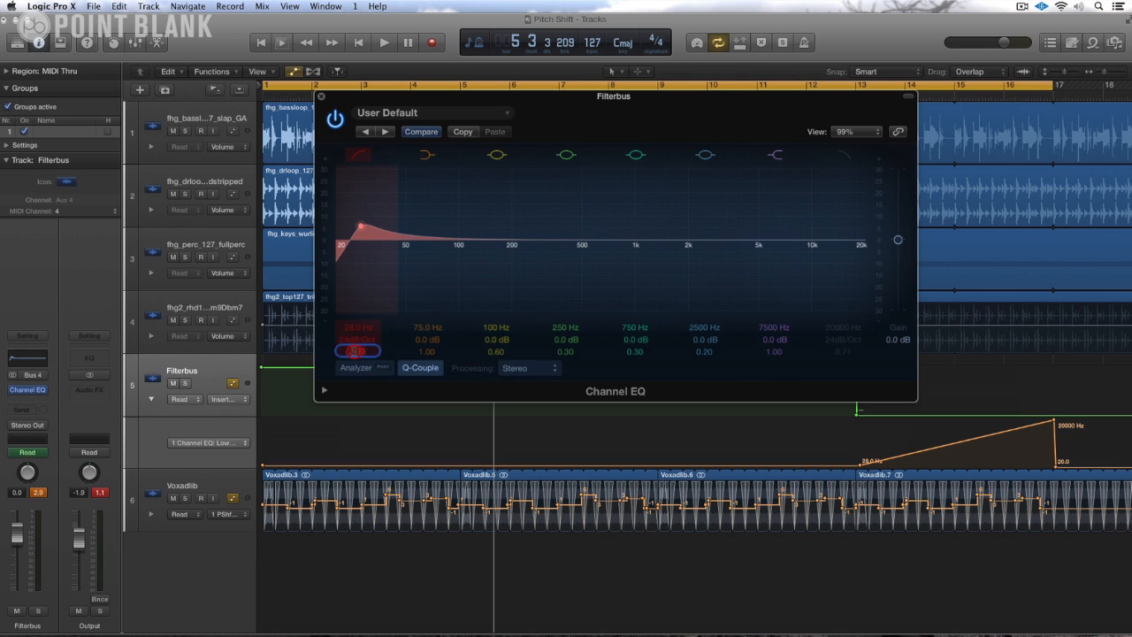
pyautogui.write('0.1')
pyautogui.press('Return')
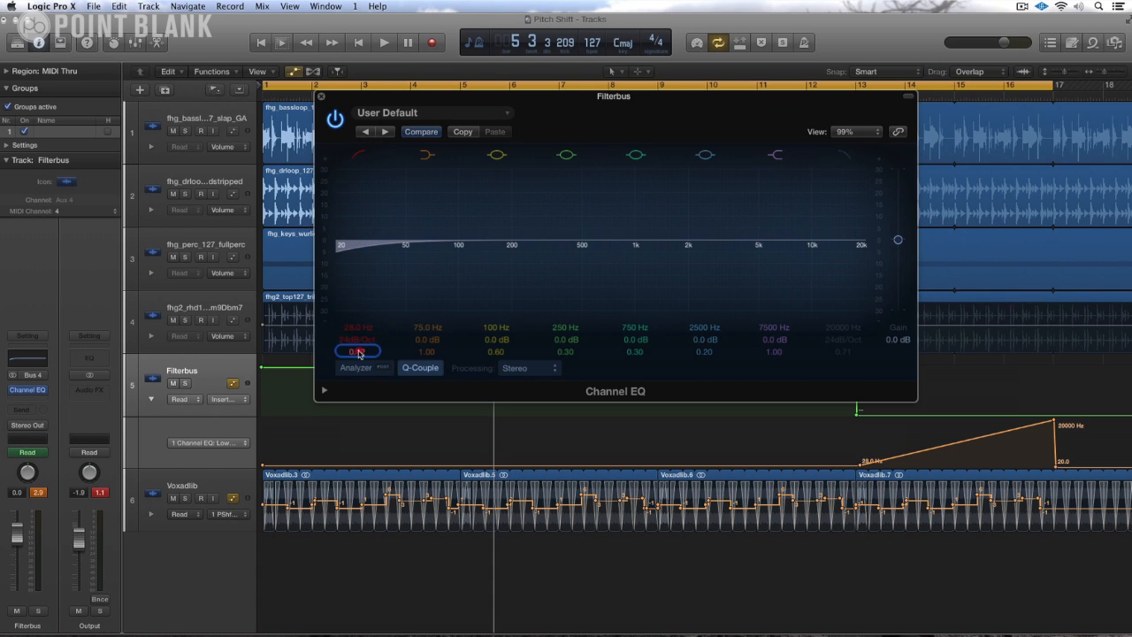
pyautogui.moveTo(356, 351); pyautogui.dragTo(356, 327)
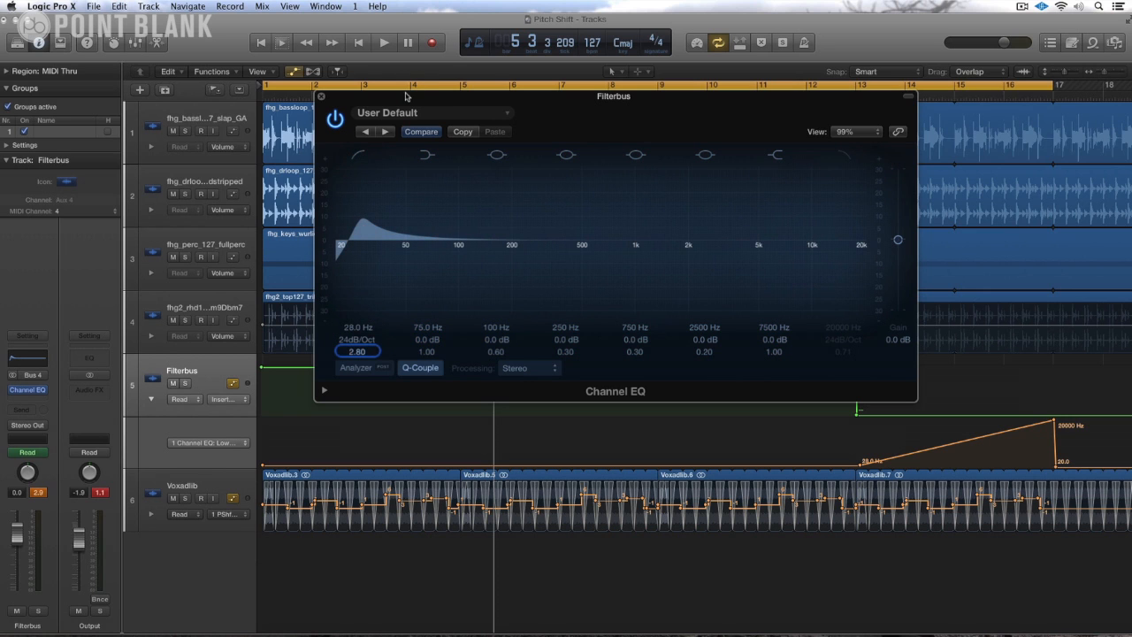
# Step: Turn off the Channel EQ's low-cut band and look up Low Cut On/Off among the automation lane's parameters
pyautogui.moveTo(405, 96); pyautogui.dragTo(303, 99)
pyautogui.click(259, 158)
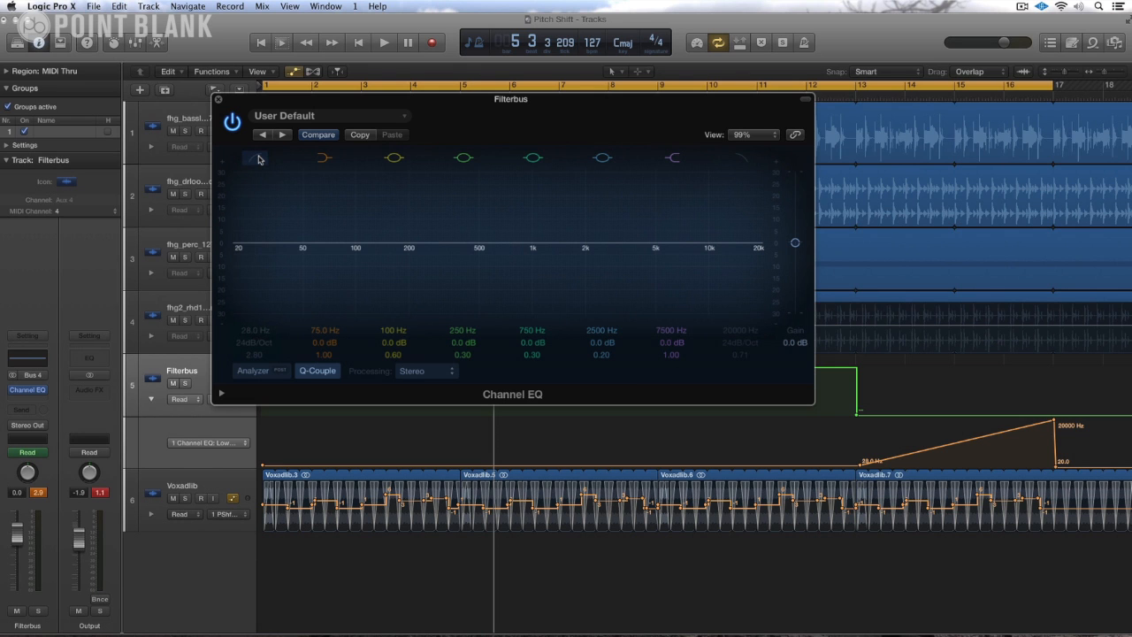
pyautogui.moveTo(271, 102); pyautogui.dragTo(397, 108)
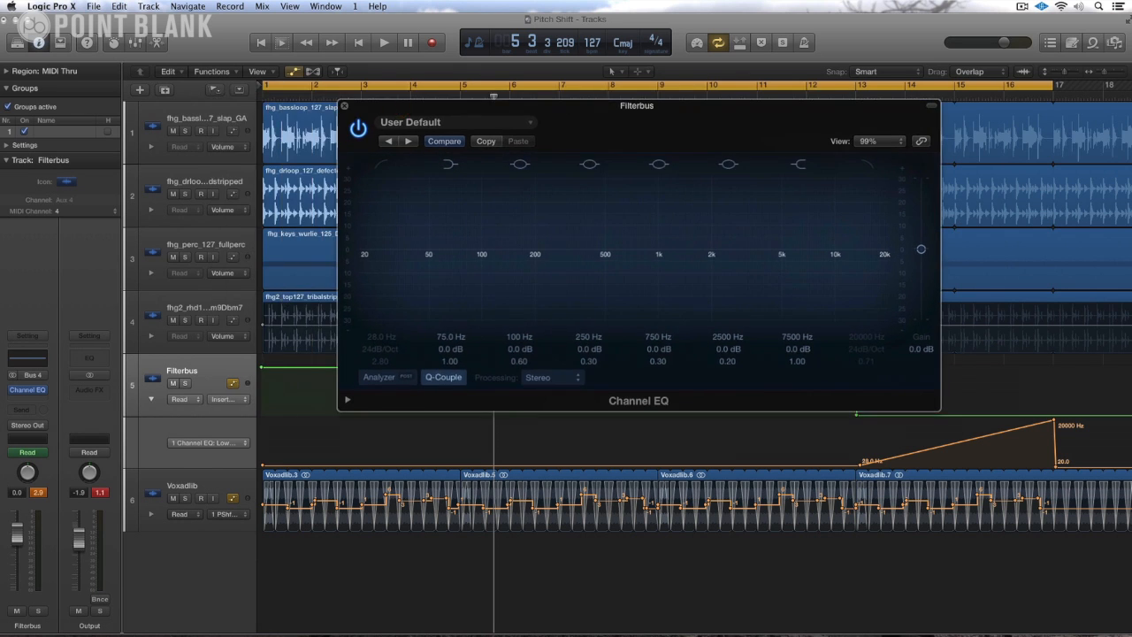
pyautogui.click(221, 450)
pyautogui.moveTo(338, 475)
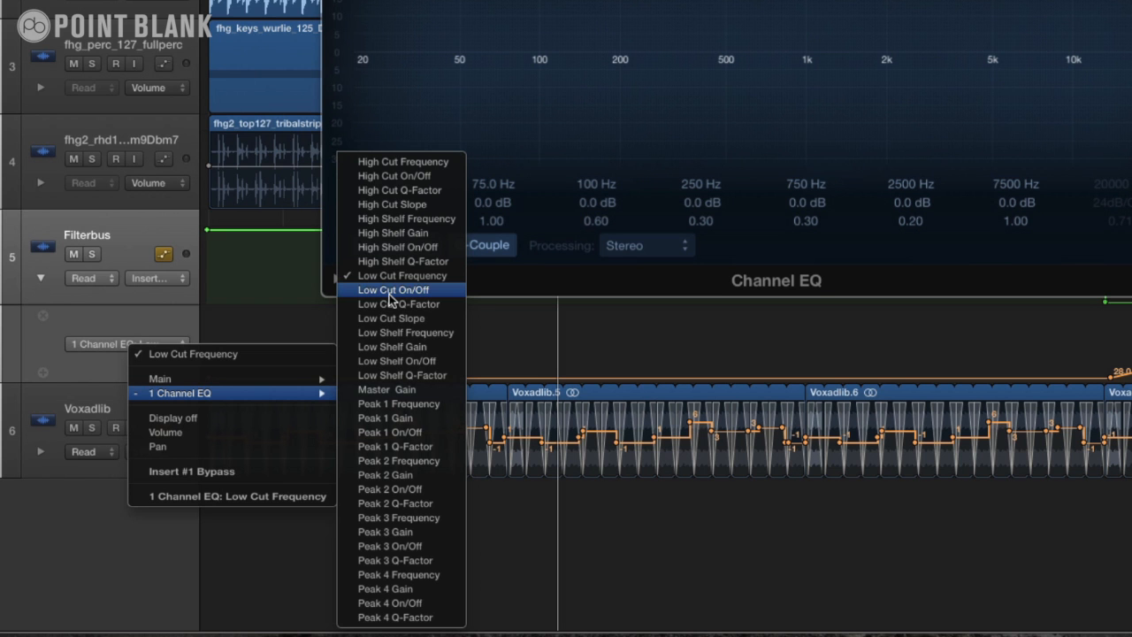
pyautogui.click(619, 357)
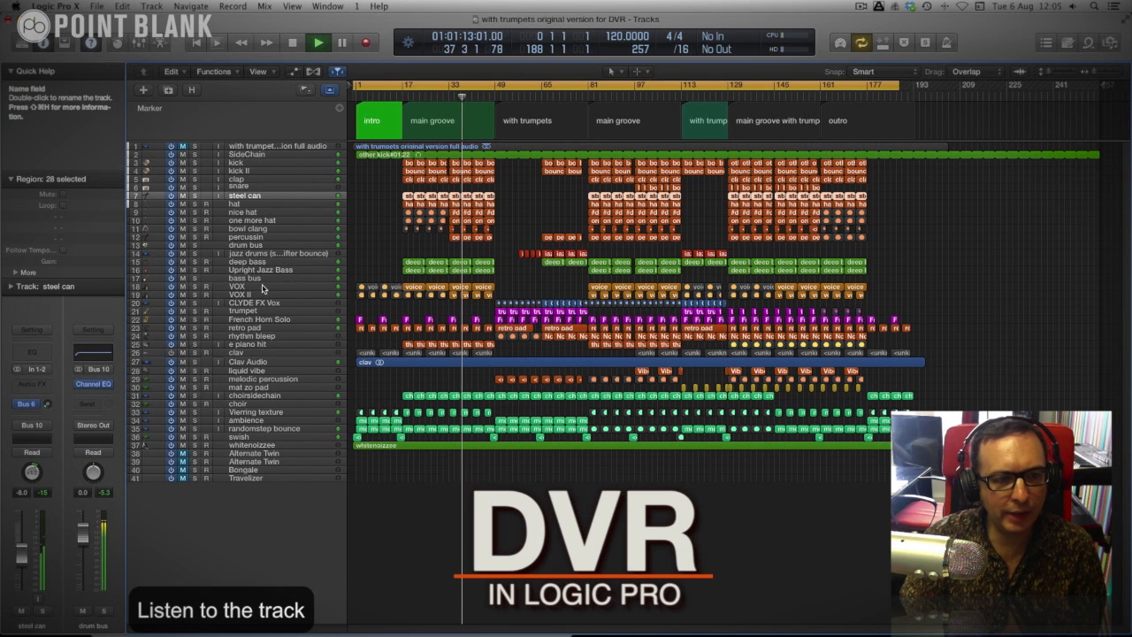
# Step: Solo the steel can track during playback in the with trumpets project
pyautogui.click(194, 195)
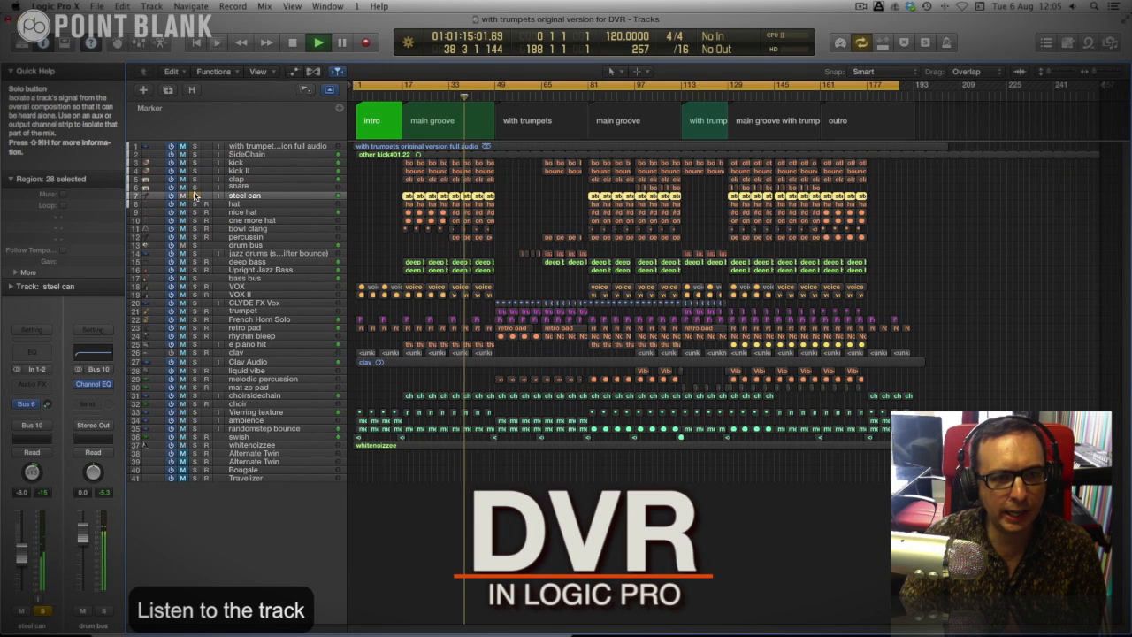